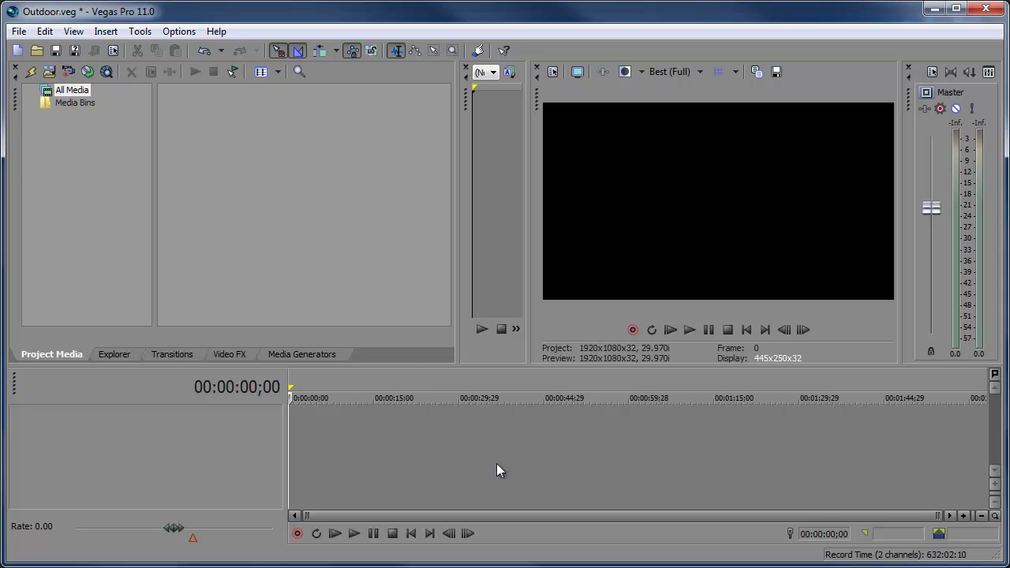
Enlarge the timeline area and import clips MVI_7715 through MVI_7724 from the Desktop's Outdoor folder into the project media
{"action": "left_click_drag", "start_coordinate": [361, 365], "coordinate": [361, 338]}
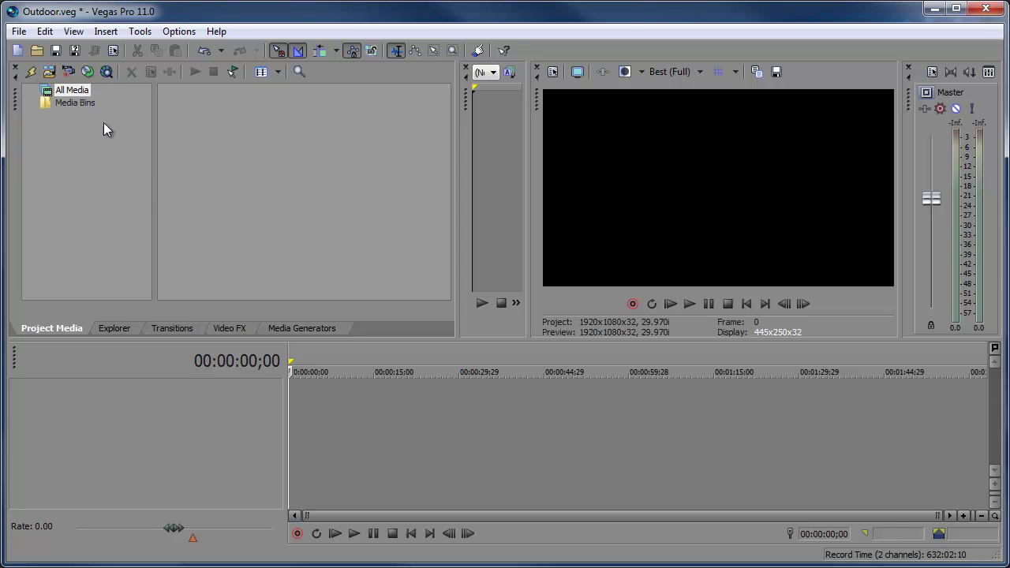
{"action": "left_click", "coordinate": [47, 72]}
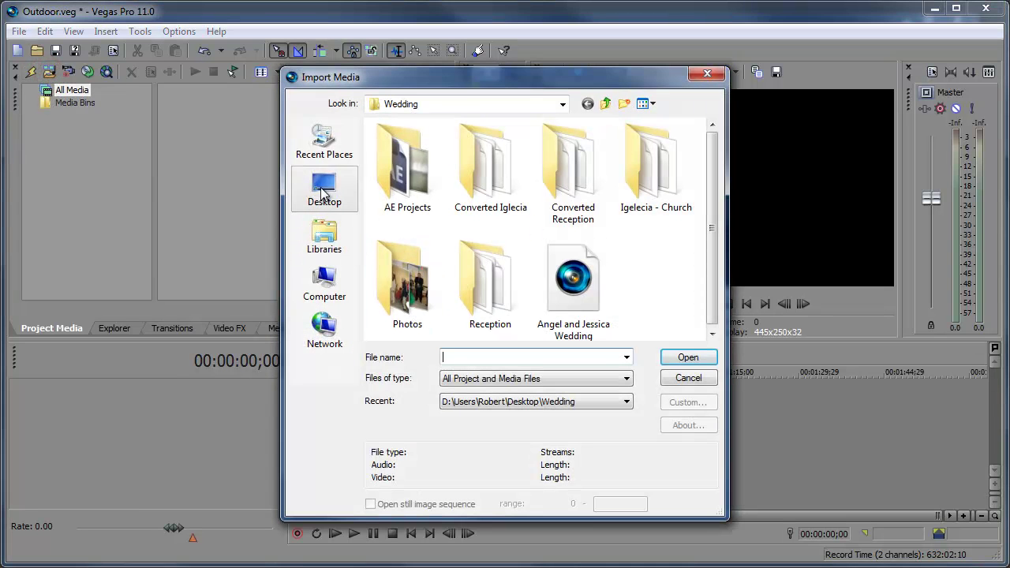
{"action": "left_click", "coordinate": [323, 193]}
{"action": "double_click", "coordinate": [548, 251]}
{"action": "left_click_drag", "start_coordinate": [711, 220], "coordinate": [714, 306]}
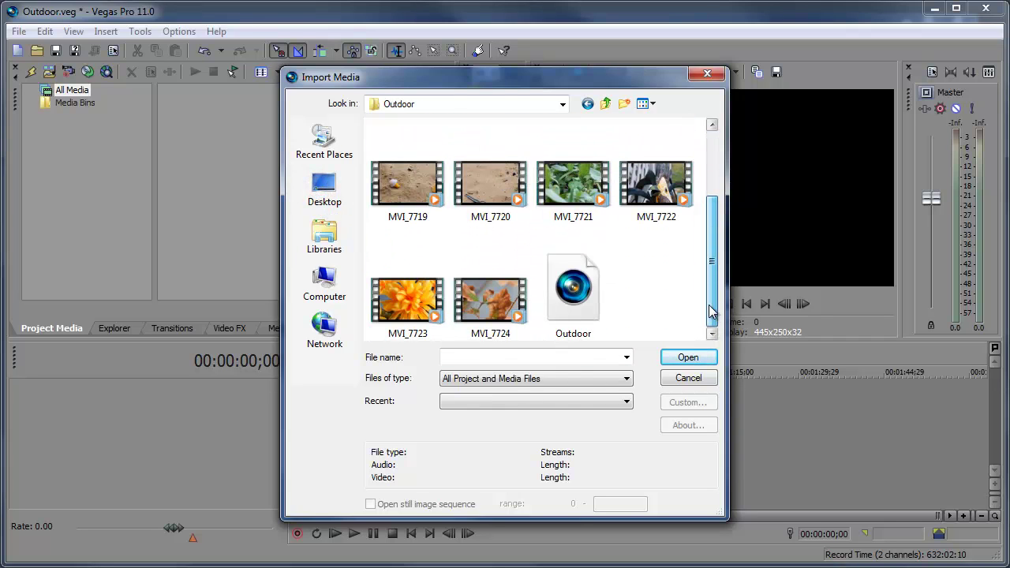
{"action": "left_click", "coordinate": [490, 300]}
{"action": "scroll", "coordinate": [490, 300], "scroll_direction": "up", "scroll_amount": 1}
{"action": "scroll", "coordinate": [426, 237], "scroll_direction": "down", "scroll_amount": 1}
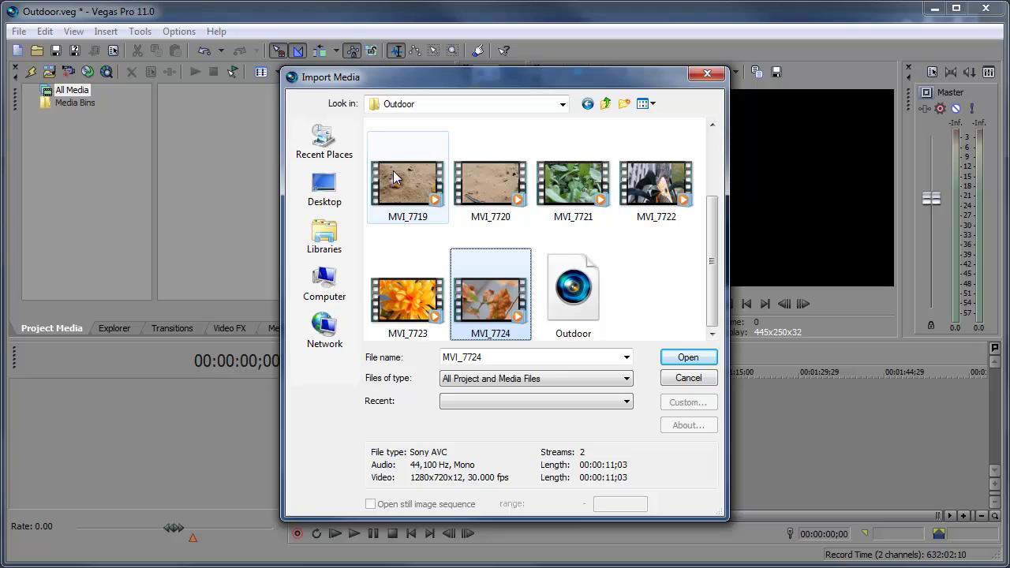
{"action": "scroll", "coordinate": [393, 177], "scroll_direction": "up", "scroll_amount": 1}
{"action": "left_click", "coordinate": [400, 173], "text": "shift"}
{"action": "left_click", "coordinate": [688, 358]}
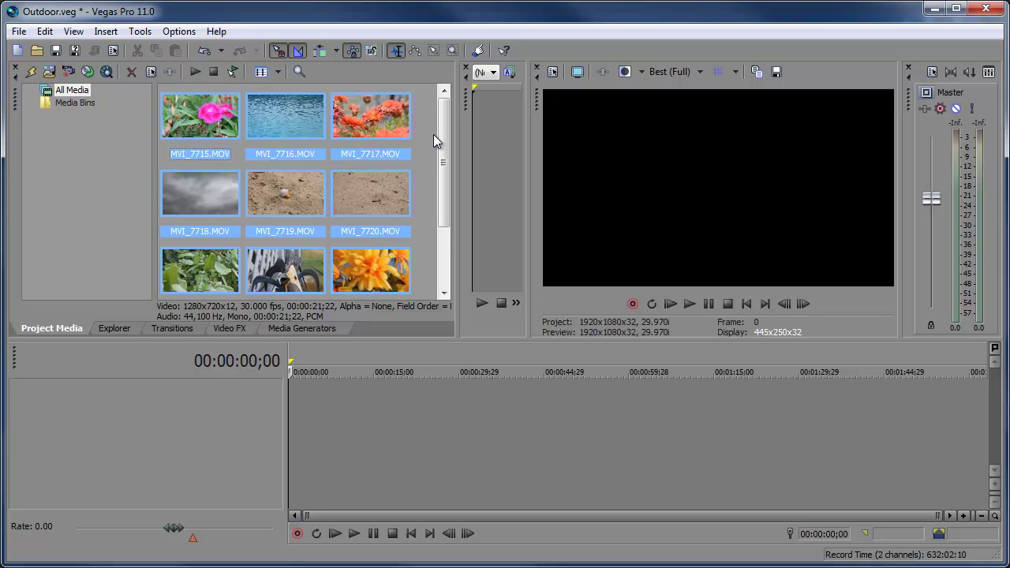
{"action": "left_click", "coordinate": [434, 135]}
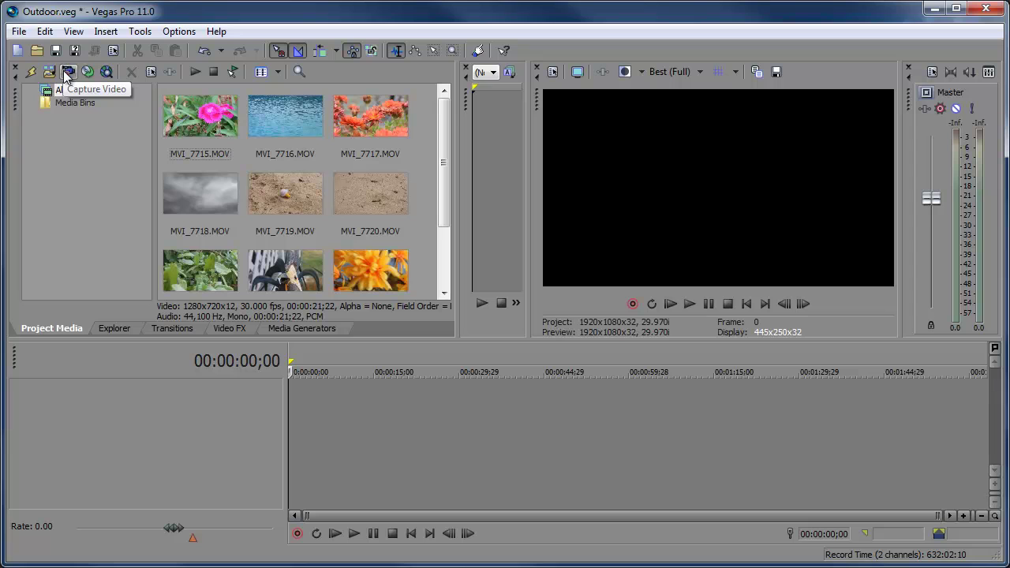
Look at the video capture format options and the Extract Audio from CD settings, cancelling both dialogs
{"action": "left_click", "coordinate": [67, 73]}
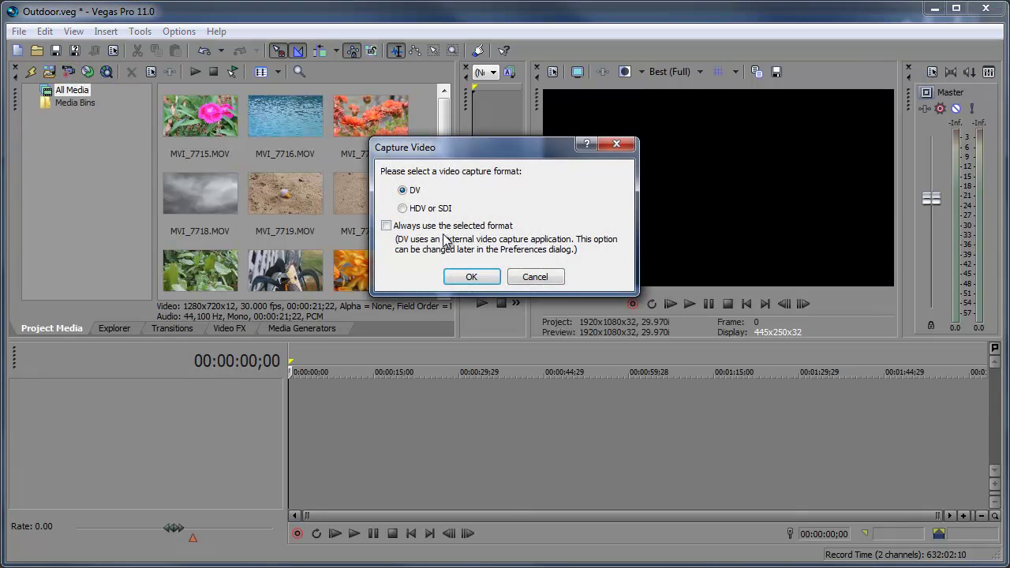
{"action": "left_click", "coordinate": [533, 277]}
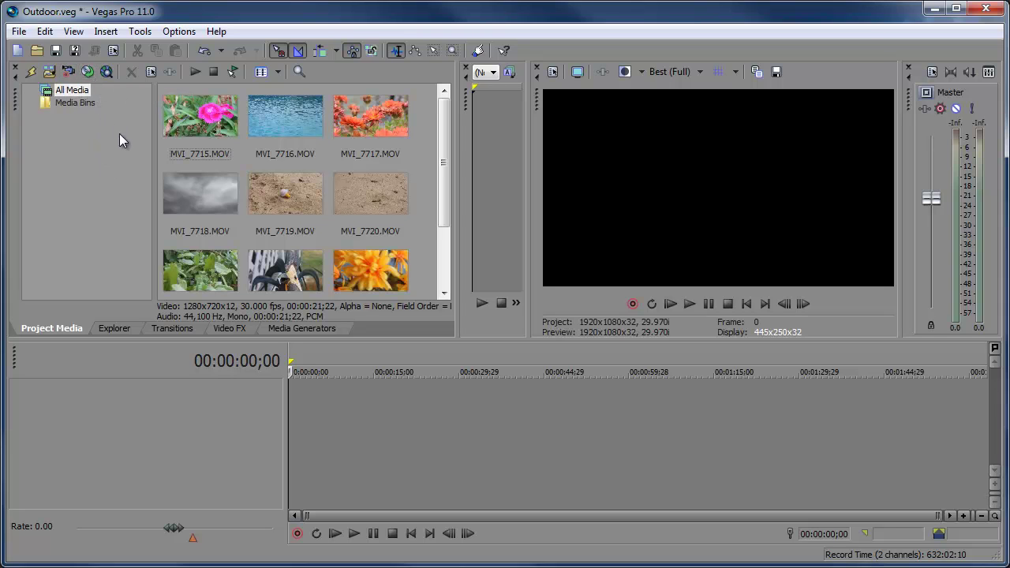
{"action": "left_click", "coordinate": [89, 76]}
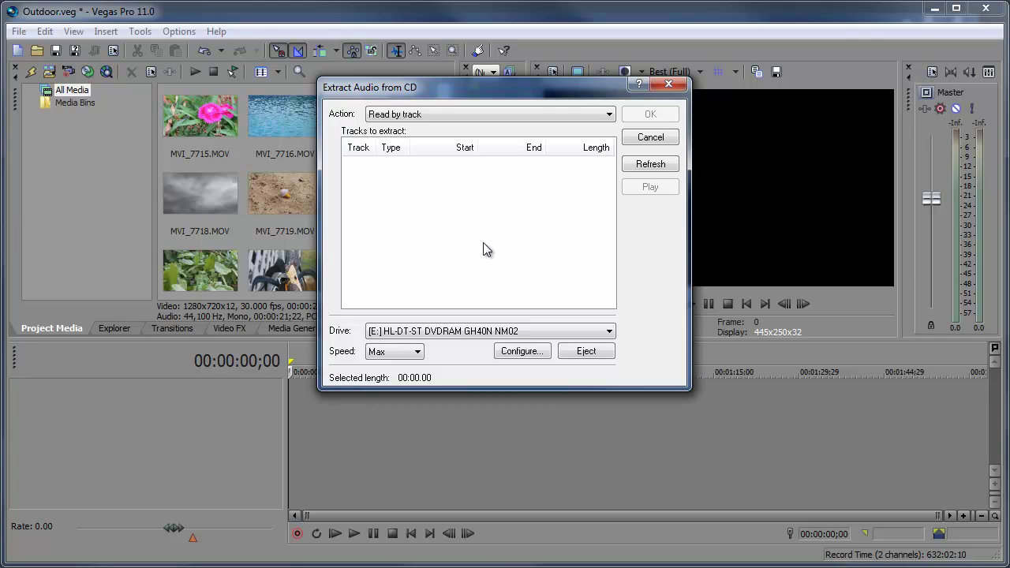
{"action": "left_click", "coordinate": [651, 139]}
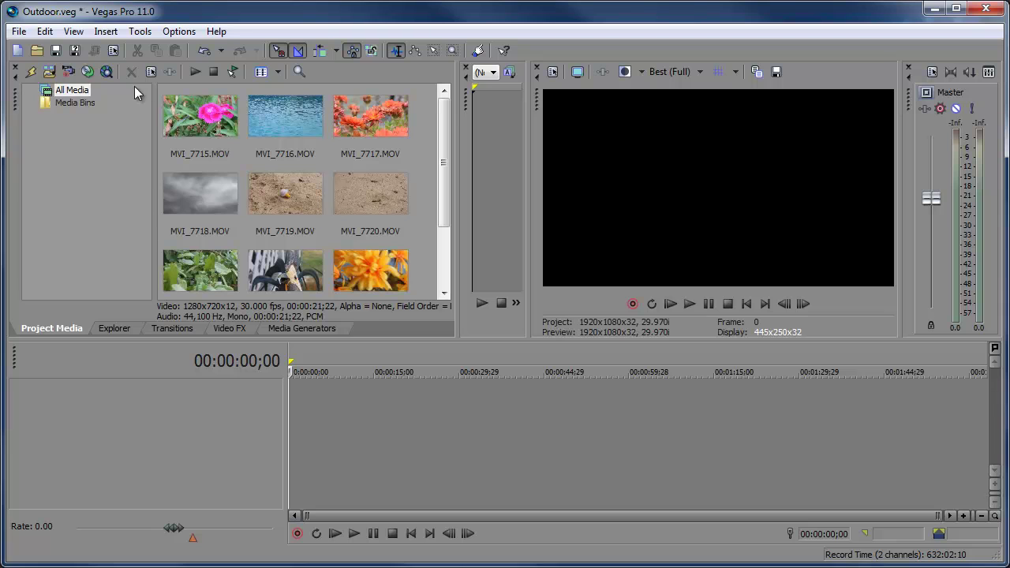
Open the Sony Creative Software content page from the project media and look through its loop and effect libraries
{"action": "left_click", "coordinate": [110, 76]}
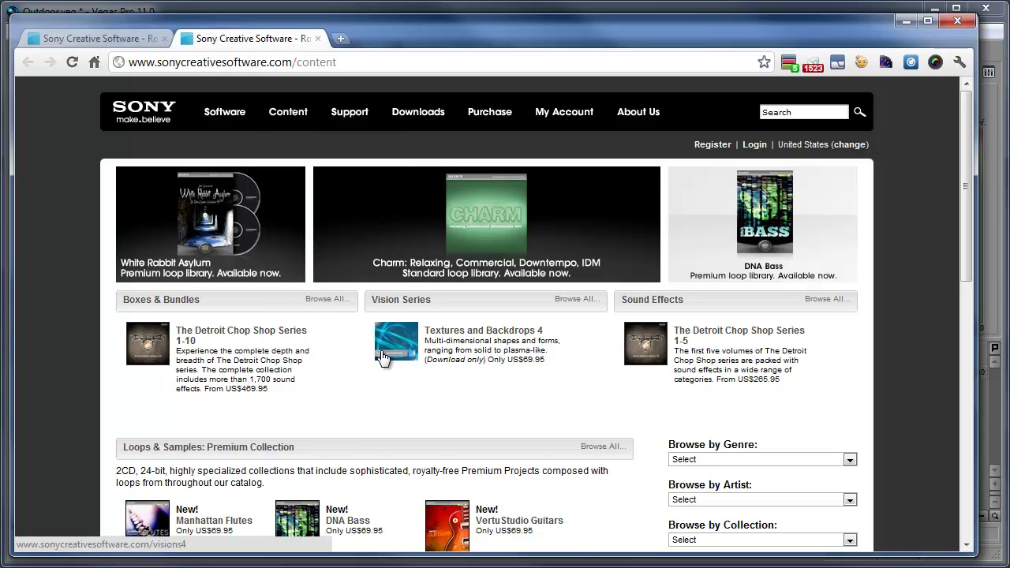
{"action": "scroll", "coordinate": [371, 359], "scroll_direction": "down", "scroll_amount": 2}
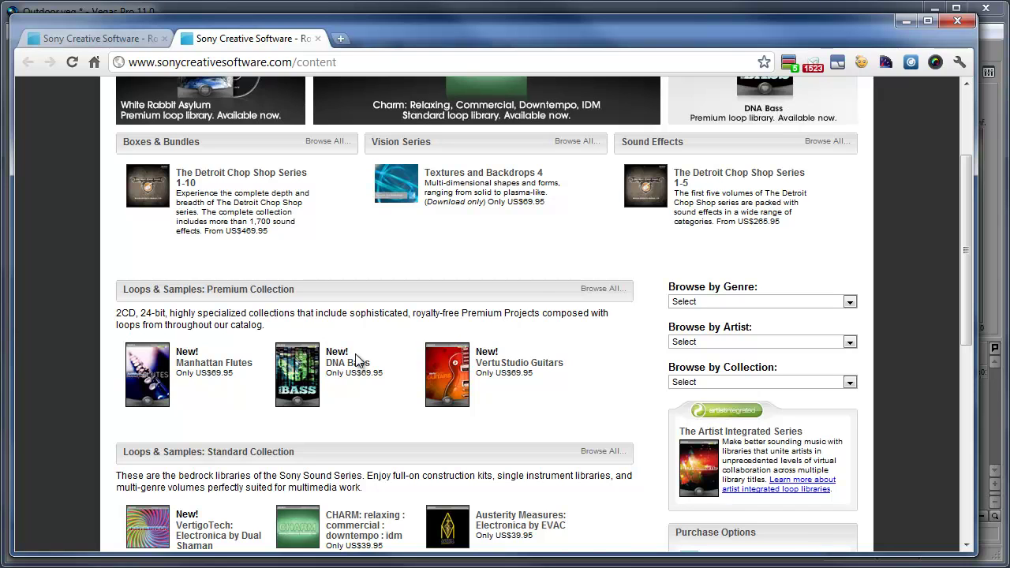
{"action": "scroll", "coordinate": [357, 361], "scroll_direction": "down", "scroll_amount": 3}
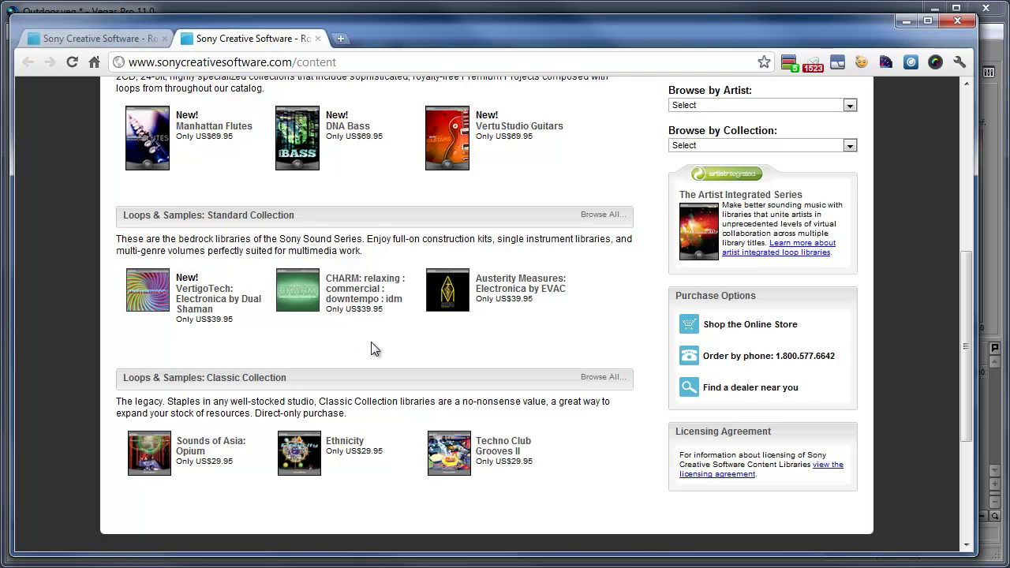
{"action": "scroll", "coordinate": [372, 350], "scroll_direction": "down", "scroll_amount": 4}
{"action": "scroll", "coordinate": [498, 293], "scroll_direction": "up", "scroll_amount": 5}
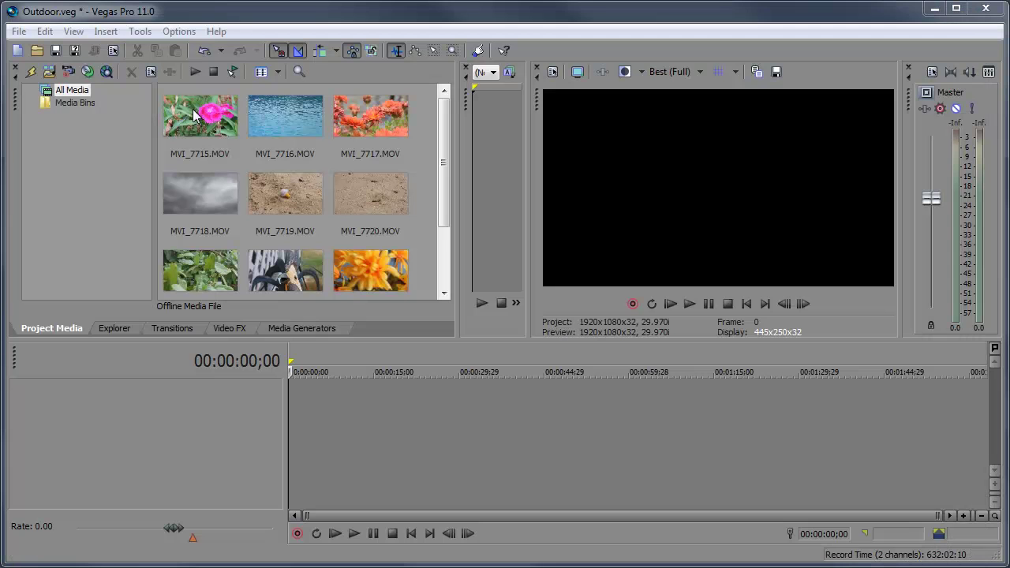
Remove clips MVI_7715, MVI_7717 and MVI_7719 from the project media, and undo the removal
{"action": "left_click", "coordinate": [219, 131]}
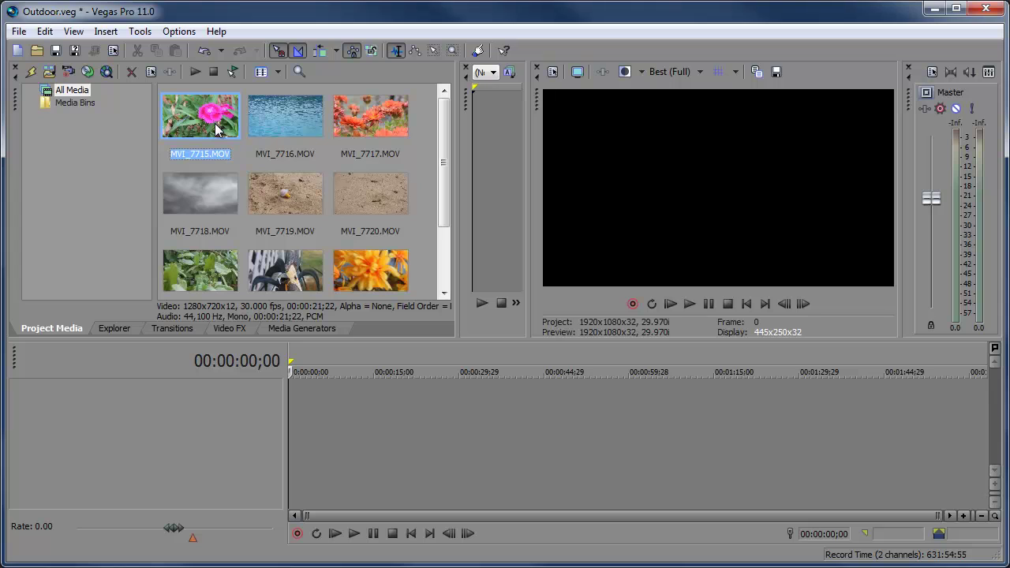
{"action": "left_click", "coordinate": [296, 196], "text": "ctrl"}
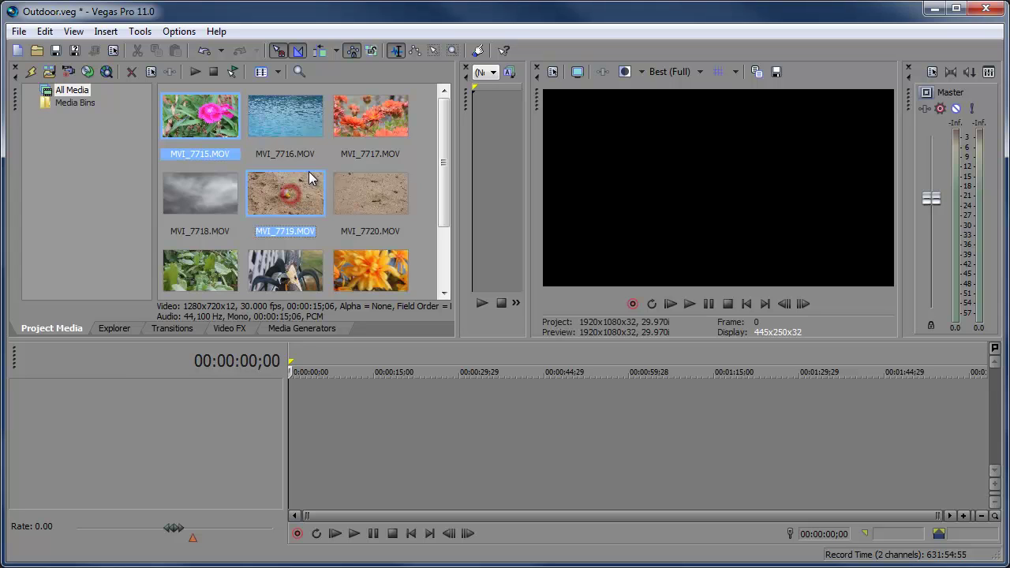
{"action": "left_click", "coordinate": [360, 123], "text": "ctrl"}
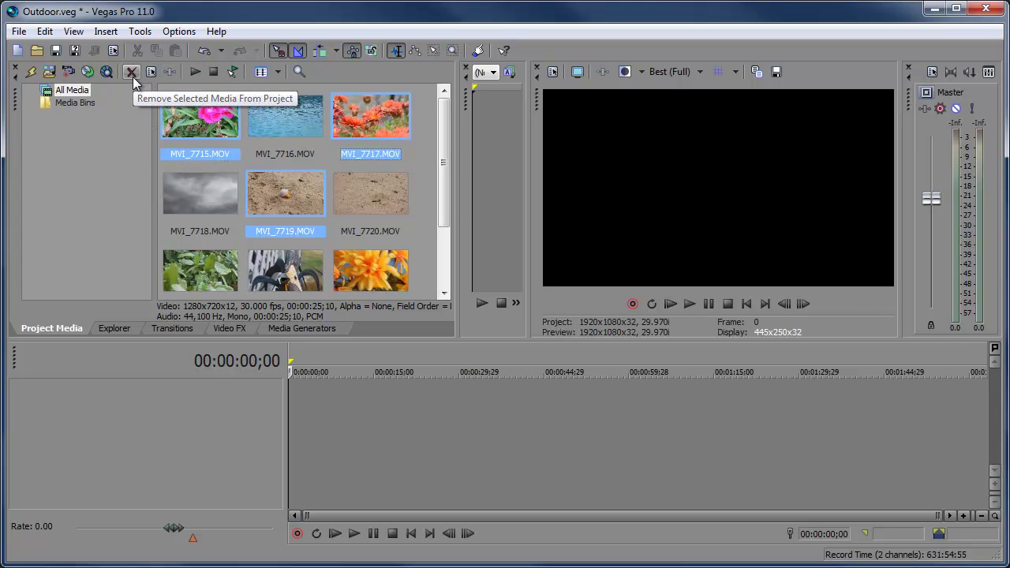
{"action": "key", "text": "ctrl+s"}
{"action": "left_click", "coordinate": [230, 139]}
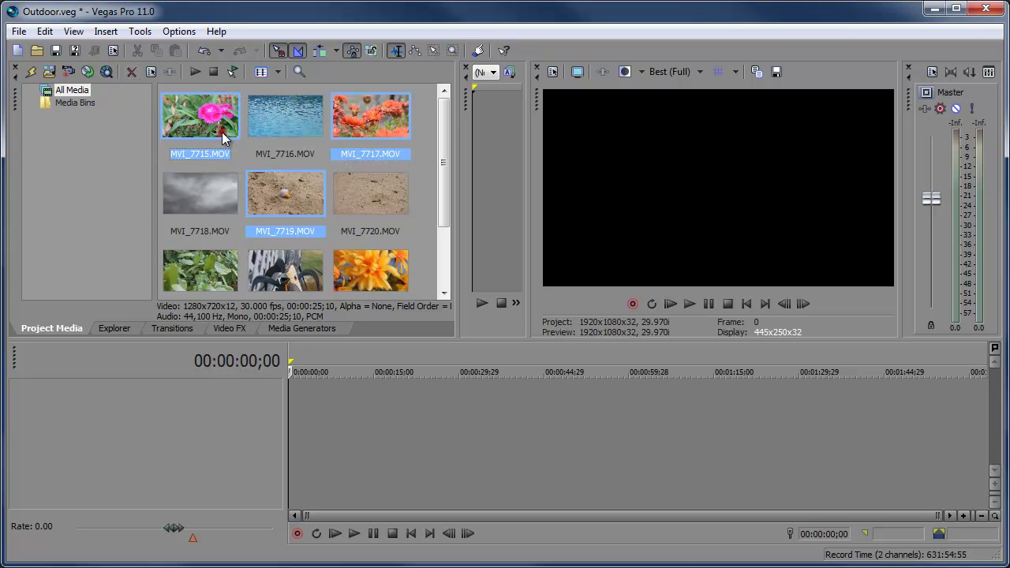
{"action": "left_click", "coordinate": [124, 77]}
{"action": "left_click", "coordinate": [203, 51]}
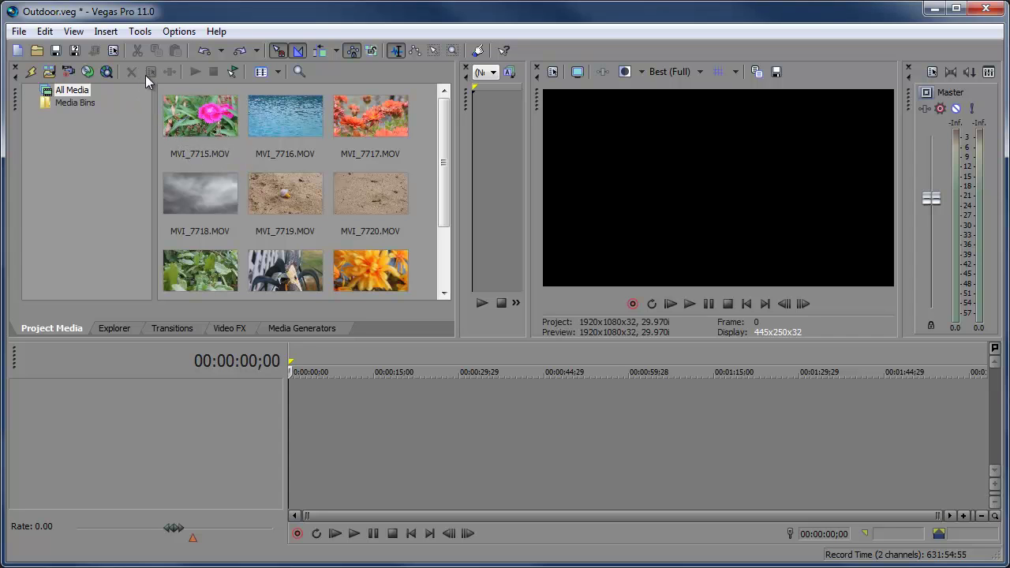
Examine the media properties of MVI_7715.MOV and close them without making changes
{"action": "left_click", "coordinate": [204, 131]}
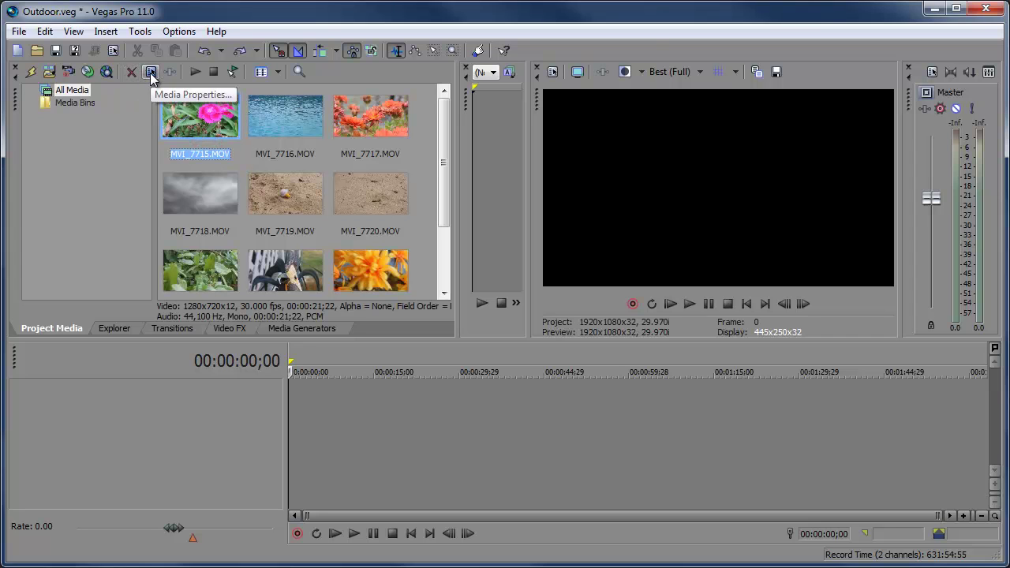
{"action": "left_click", "coordinate": [150, 72]}
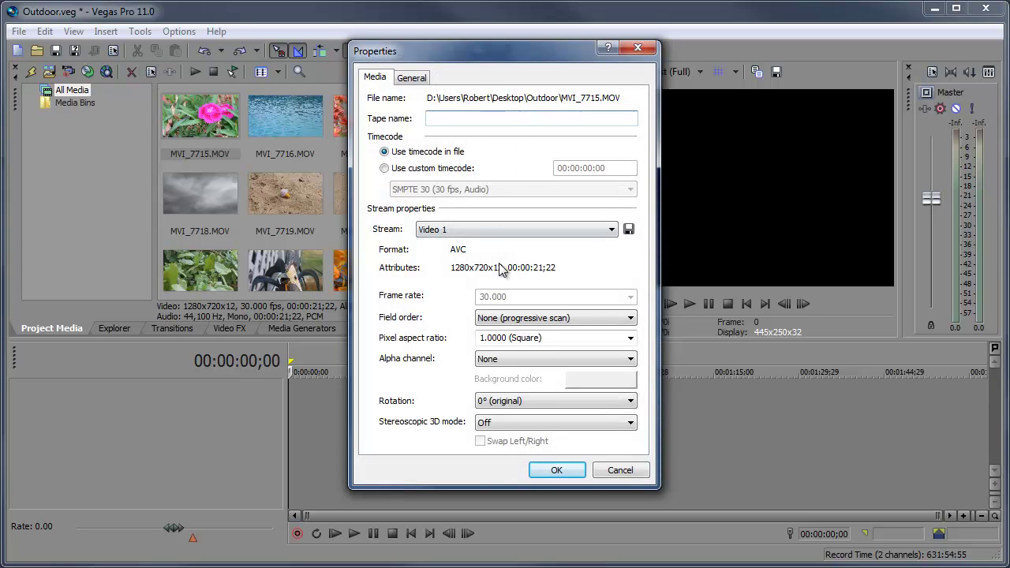
{"action": "left_click", "coordinate": [623, 470]}
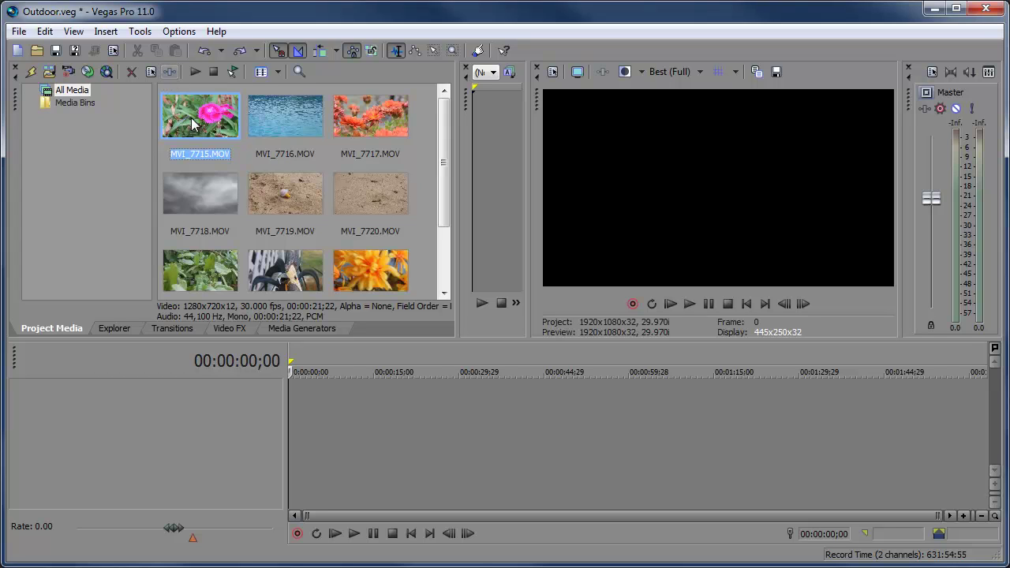
Add the Sony Brightness and Contrast plug-in as a media effect on MVI_7715.MOV
{"action": "left_click", "coordinate": [171, 71]}
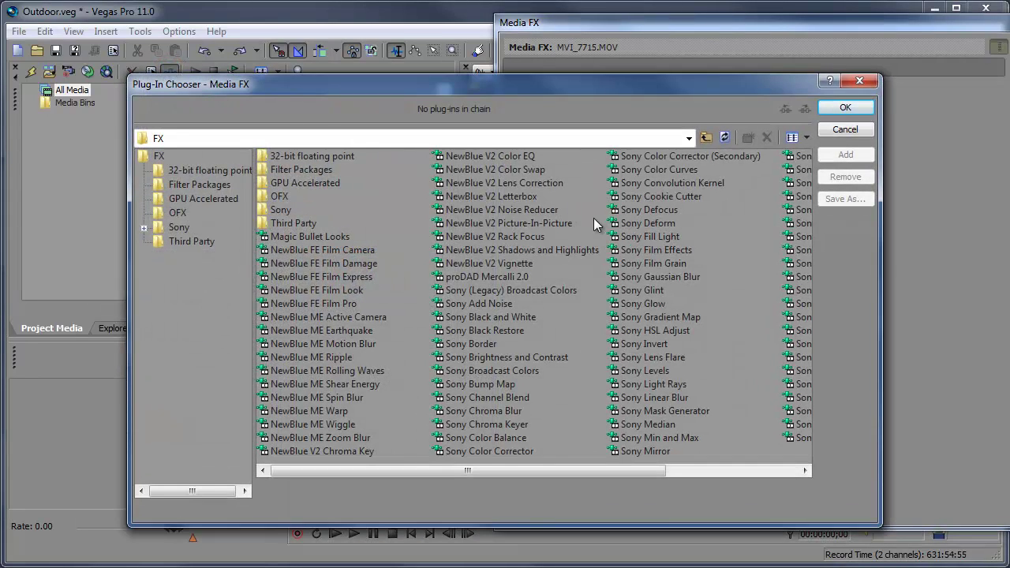
{"action": "double_click", "coordinate": [281, 210]}
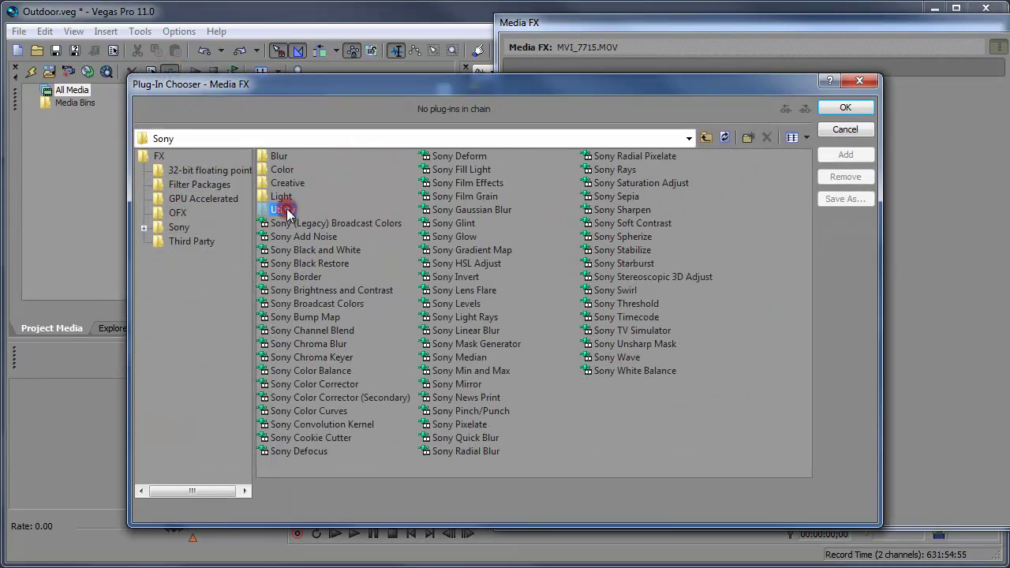
{"action": "left_click", "coordinate": [339, 203]}
{"action": "left_click", "coordinate": [680, 398]}
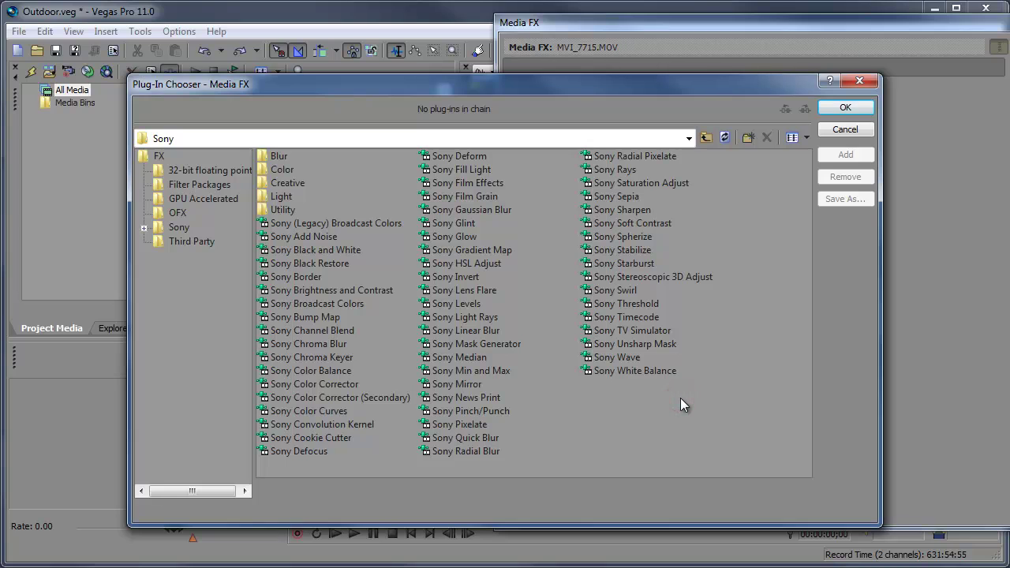
{"action": "double_click", "coordinate": [357, 291]}
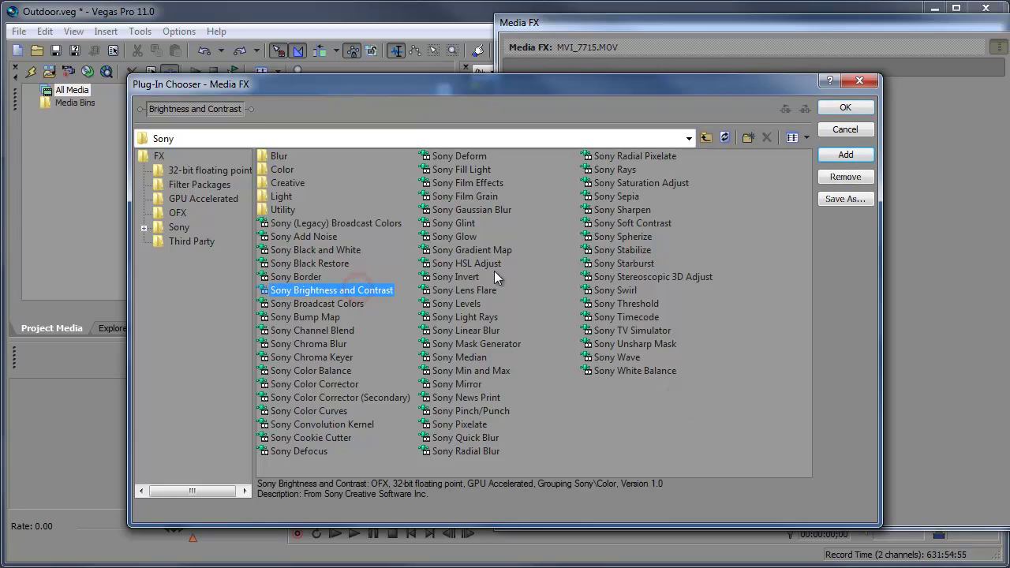
{"action": "left_click", "coordinate": [845, 107]}
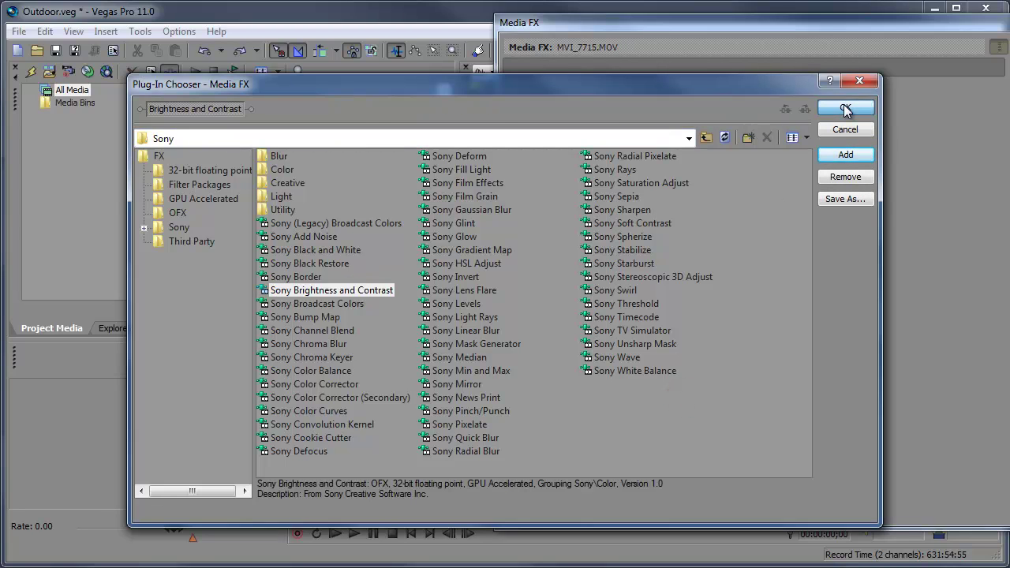
Apply the (RP-1) Romantic Kiss preset to the Brightness and Contrast effect and close the effect window
{"action": "left_click_drag", "start_coordinate": [816, 29], "coordinate": [488, 7]}
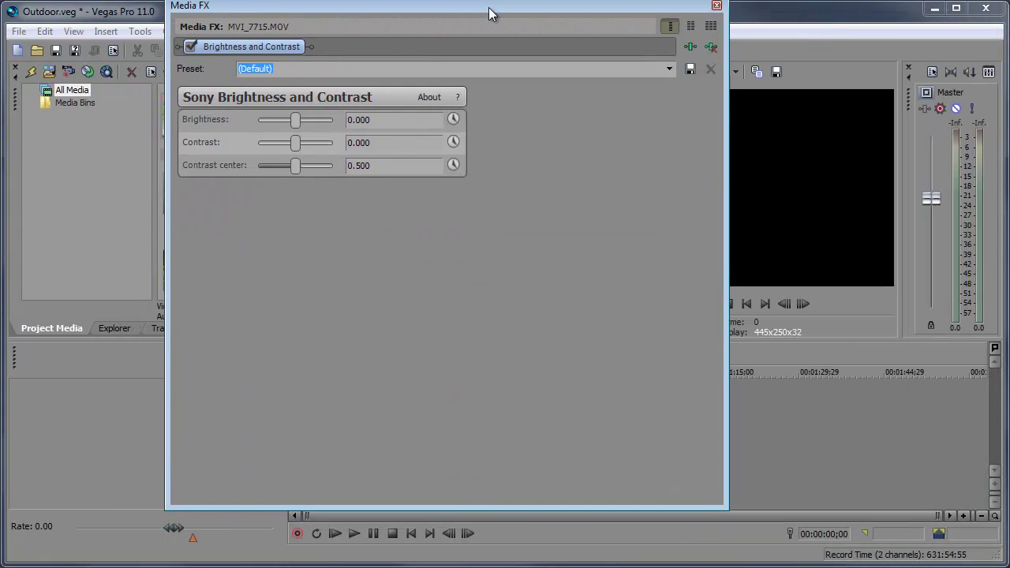
{"action": "left_click", "coordinate": [667, 70]}
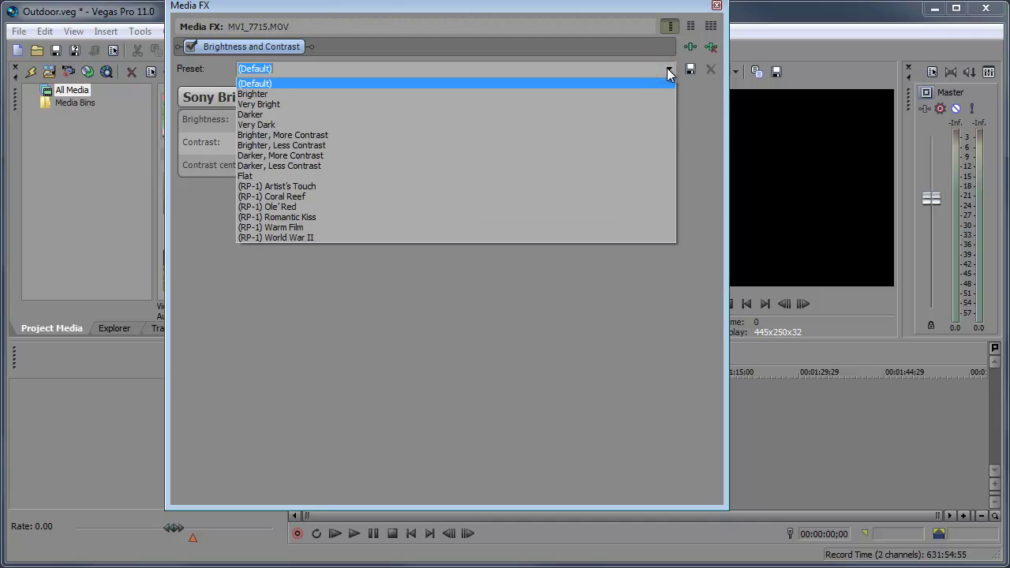
{"action": "left_click", "coordinate": [616, 218]}
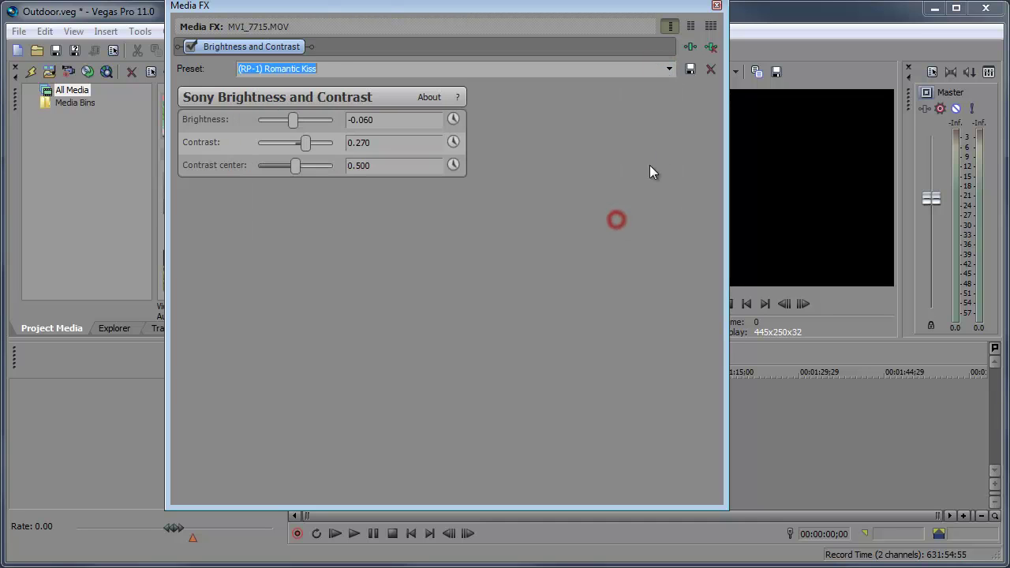
{"action": "left_click", "coordinate": [716, 8]}
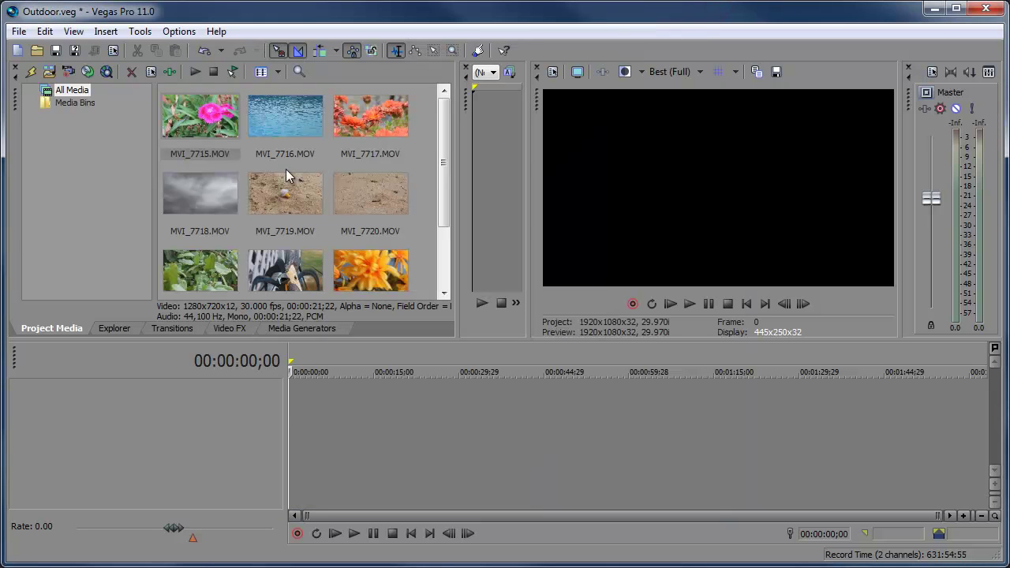
Place MVI_7715.MOV at the start of the timeline and move the playhead to 00:00:11;20
{"action": "left_click", "coordinate": [207, 115]}
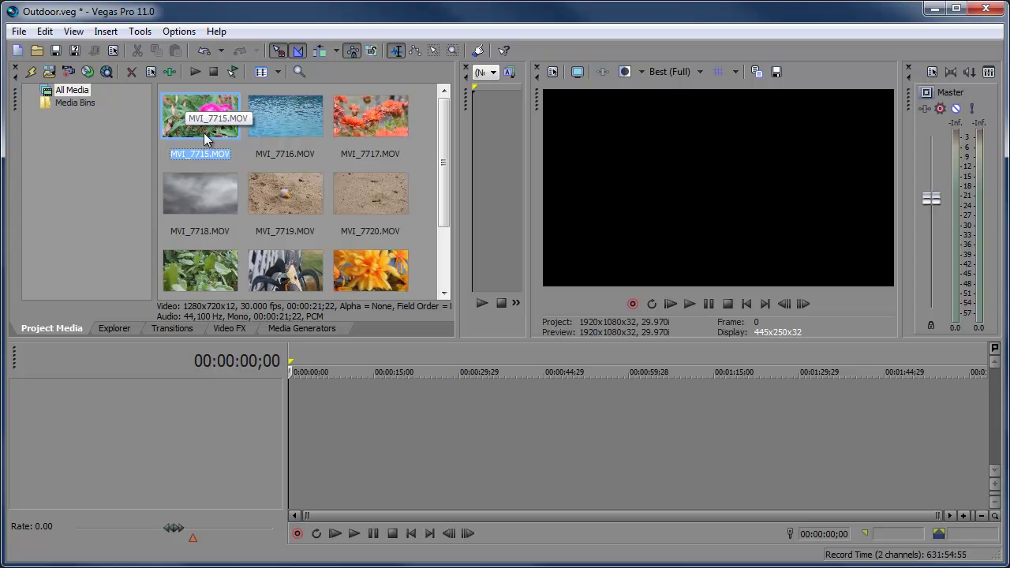
{"action": "left_click_drag", "start_coordinate": [222, 126], "coordinate": [292, 395]}
{"action": "left_click_drag", "start_coordinate": [331, 364], "coordinate": [354, 364]}
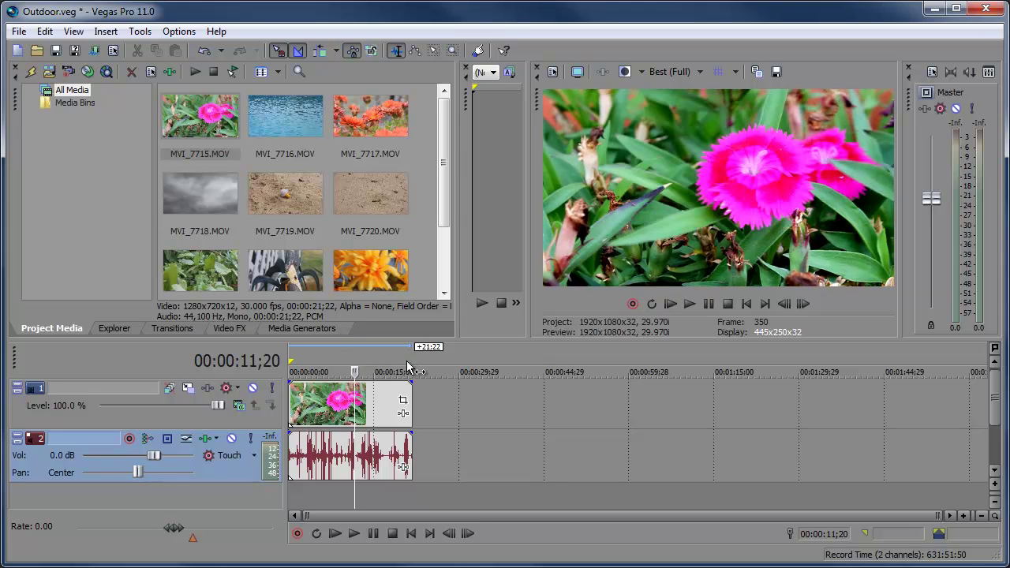
Examine the plug-ins available as event effects for the timeline clip, then close the chooser and effect window without adding any
{"action": "left_click", "coordinate": [405, 415]}
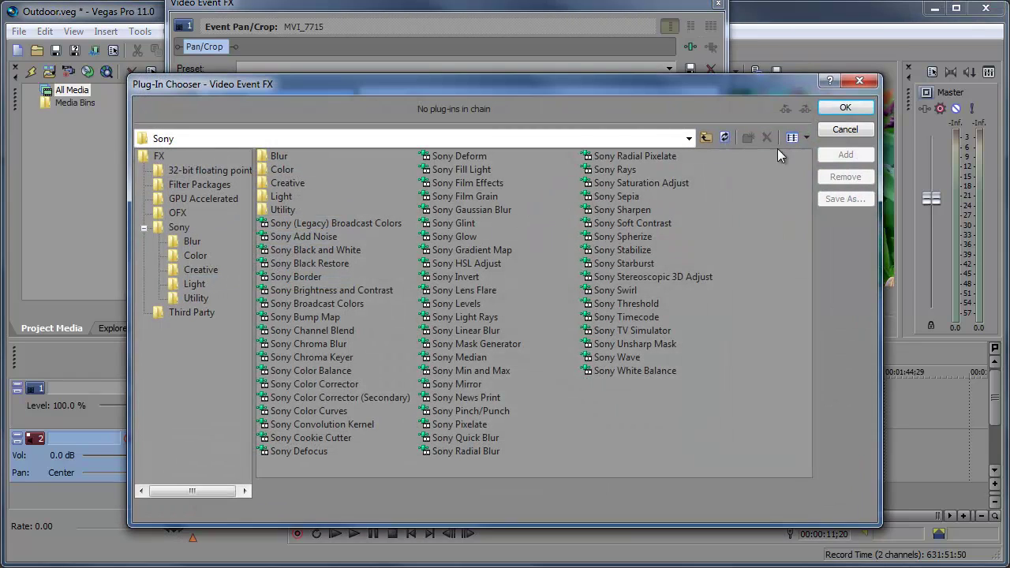
{"action": "left_click", "coordinate": [845, 129]}
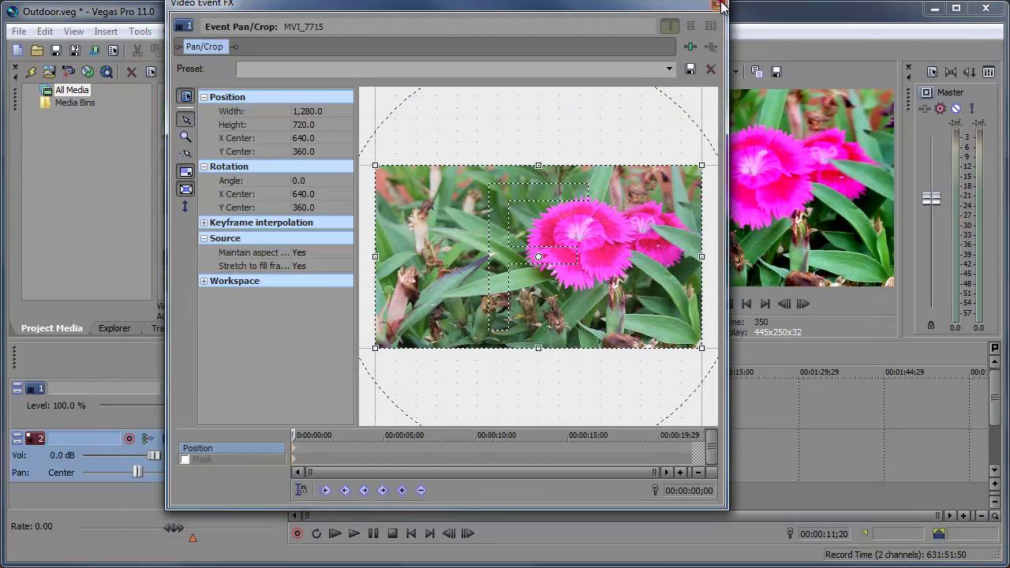
{"action": "left_click", "coordinate": [717, 6]}
Trim the end of the MVI_7715 clip on the timeline to a length of about 5:11
{"action": "left_click", "coordinate": [211, 117]}
{"action": "left_click_drag", "start_coordinate": [410, 407], "coordinate": [319, 406]}
{"action": "left_click", "coordinate": [300, 372]}
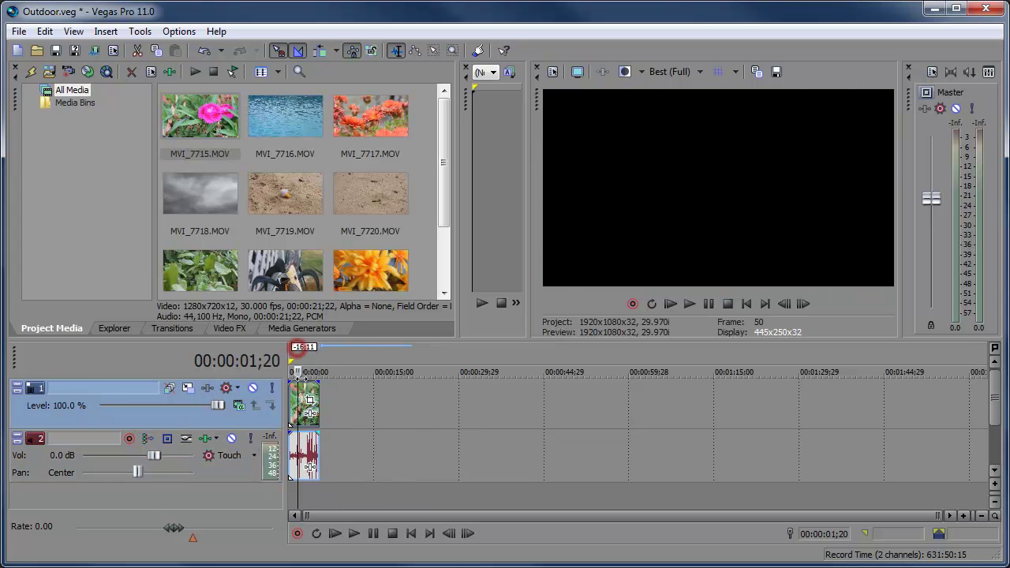
Copy the trimmed clip and paste three spaced copies along the same tracks, the first at 00:00:18;06
{"action": "left_click", "coordinate": [301, 404]}
{"action": "key", "text": "ctrl+c"}
{"action": "left_click", "coordinate": [392, 357]}
{"action": "key", "text": "ctrl+v"}
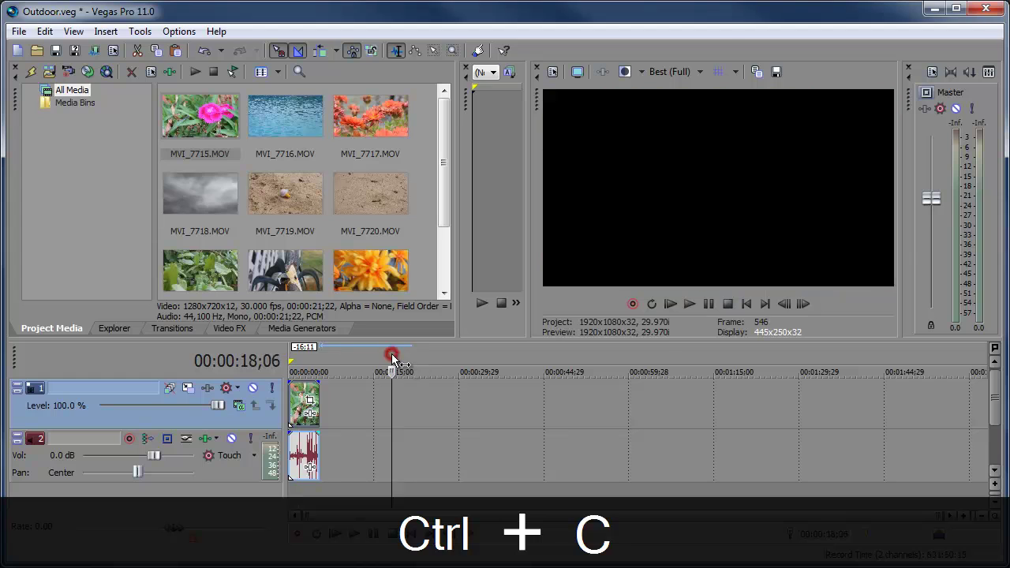
{"action": "left_click", "coordinate": [478, 353]}
{"action": "key", "text": "ctrl+v"}
{"action": "left_click", "coordinate": [552, 394]}
{"action": "key", "text": "ctrl+v"}
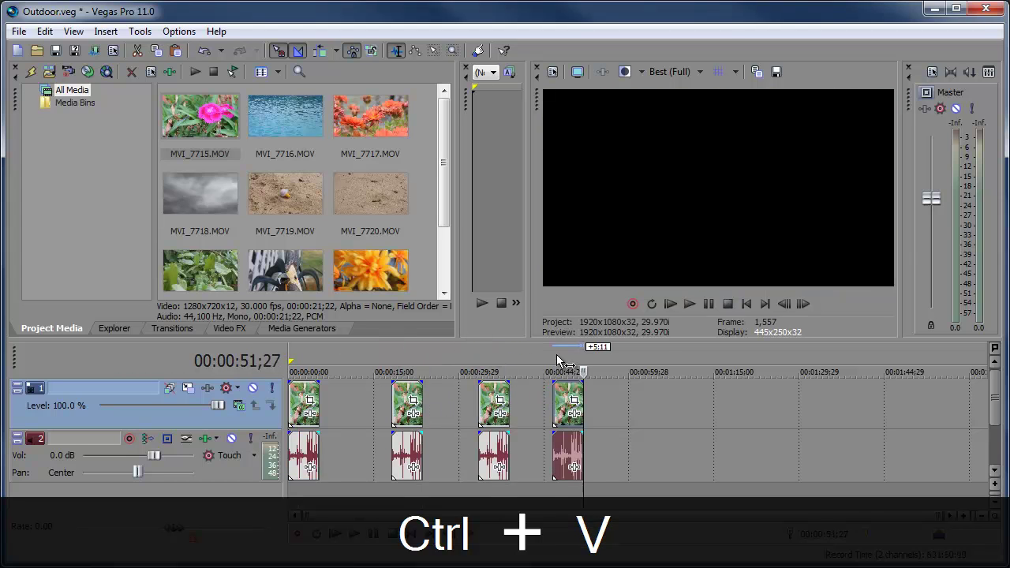
Preview the first clip at 00:00:03;06 and set the Contrast of MVI_7715.MOV's Brightness and Contrast media effect to 0.811
{"action": "left_click", "coordinate": [486, 350]}
{"action": "left_click", "coordinate": [308, 354]}
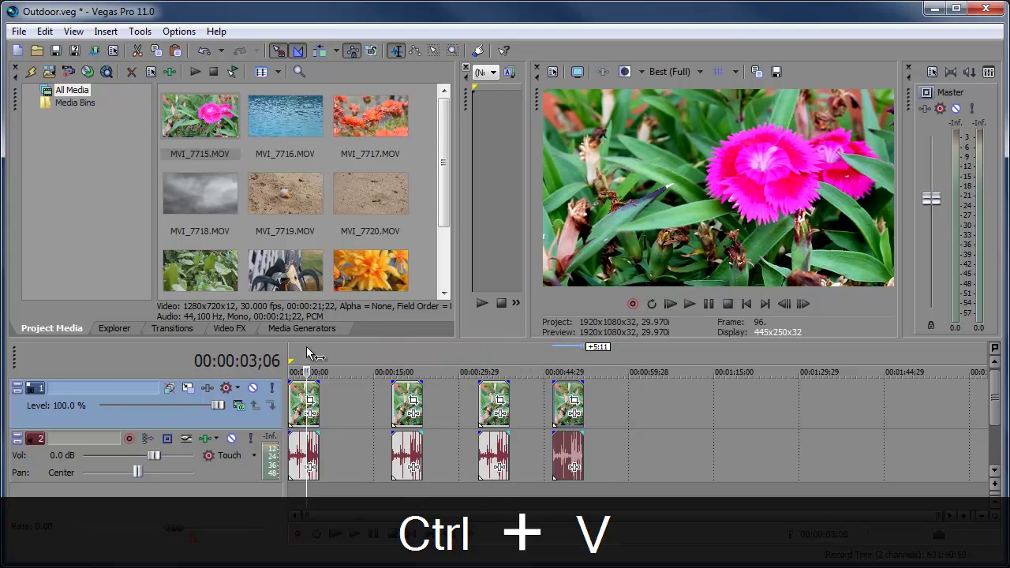
{"action": "left_click", "coordinate": [203, 125]}
{"action": "left_click", "coordinate": [169, 71]}
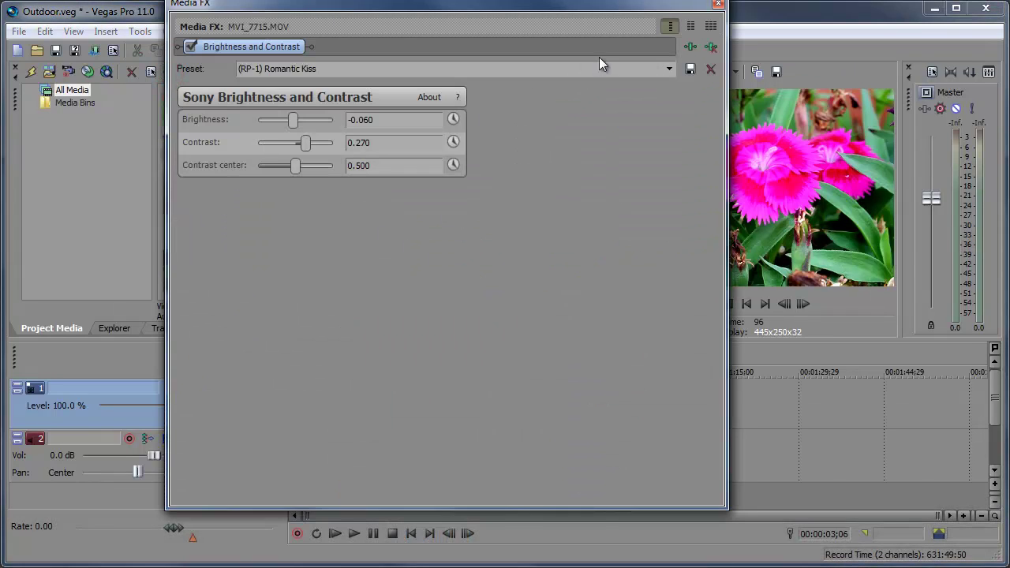
{"action": "left_click_drag", "start_coordinate": [309, 146], "coordinate": [327, 144]}
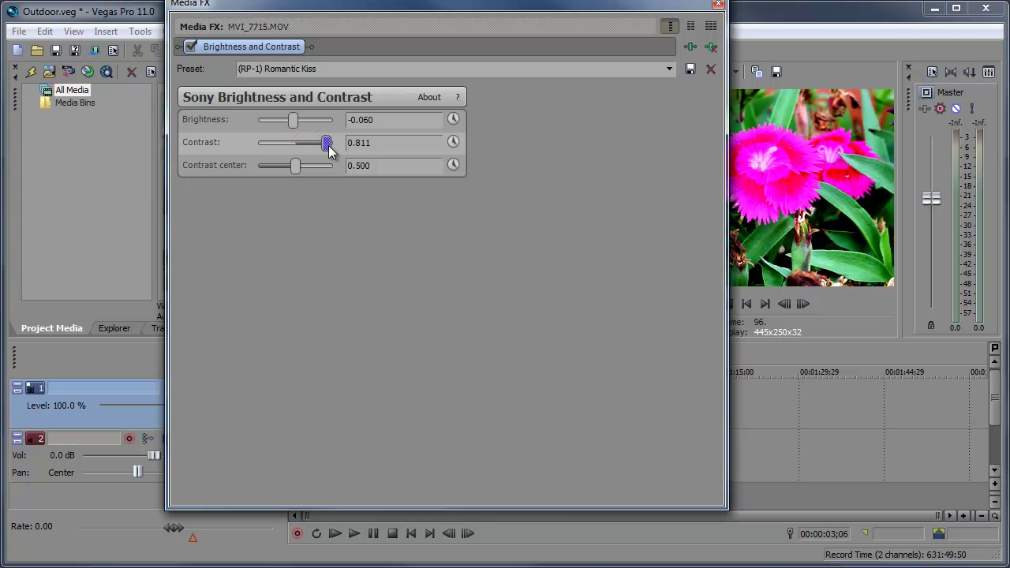
{"action": "left_click", "coordinate": [717, 5]}
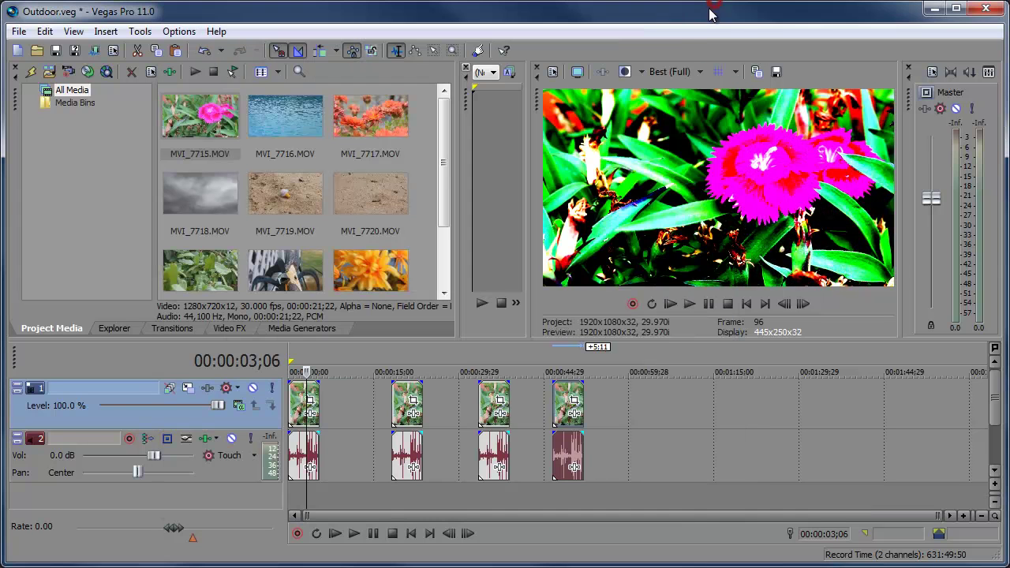
Check how the media effect looks on the second, third and fourth clips, ending at 00:00:48;19
{"action": "left_click", "coordinate": [409, 360]}
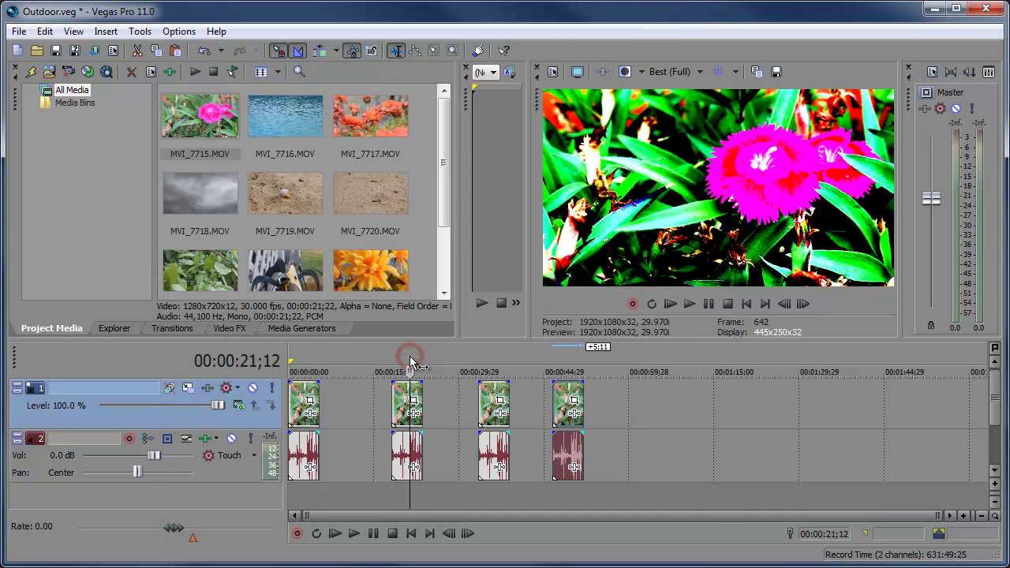
{"action": "left_click", "coordinate": [488, 361]}
{"action": "left_click", "coordinate": [564, 356]}
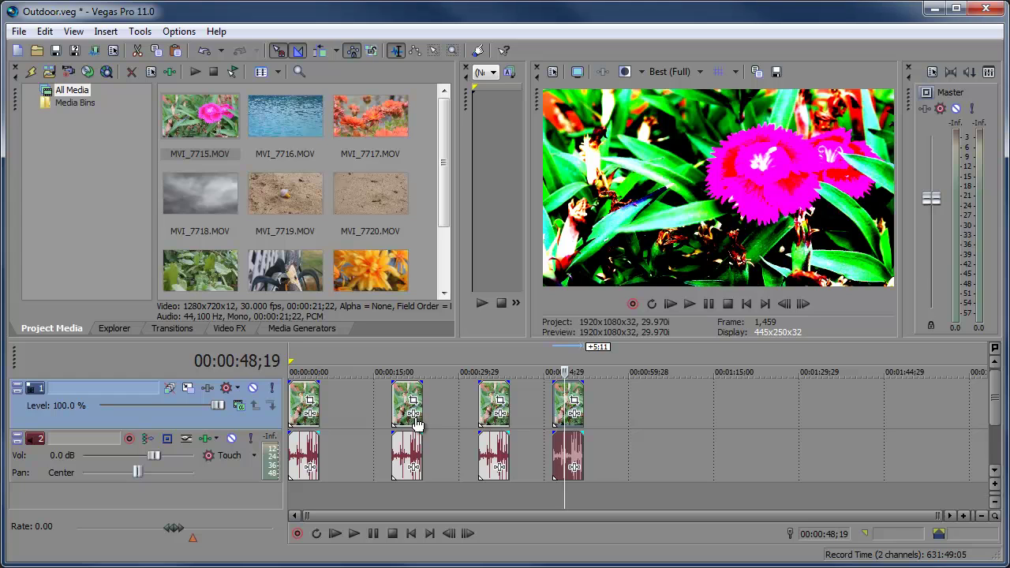
Remove the Brightness and Contrast media effect from MVI_7715.MOV and close the effect window
{"action": "left_click", "coordinate": [193, 113]}
{"action": "left_click", "coordinate": [169, 72]}
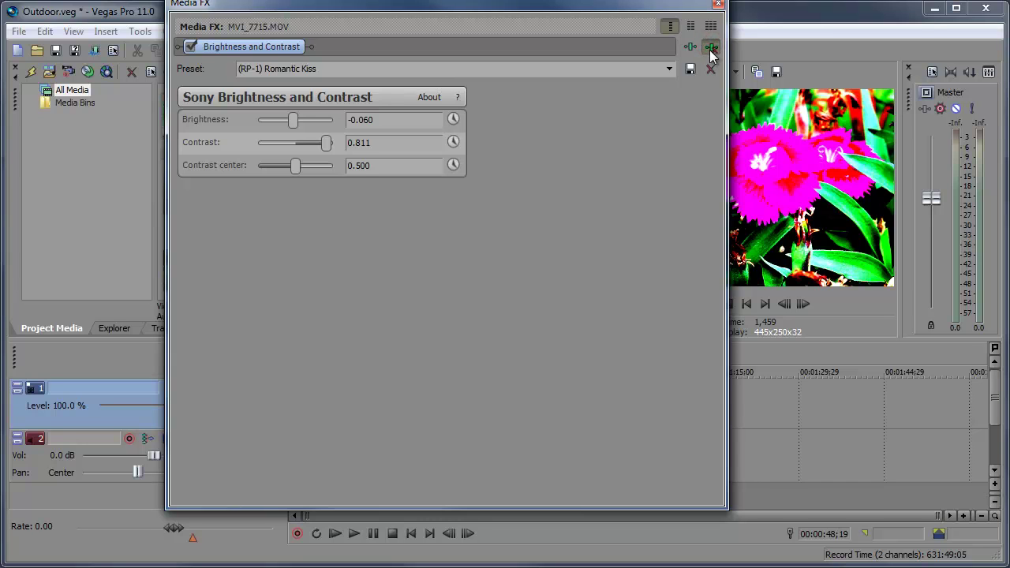
{"action": "left_click", "coordinate": [713, 49]}
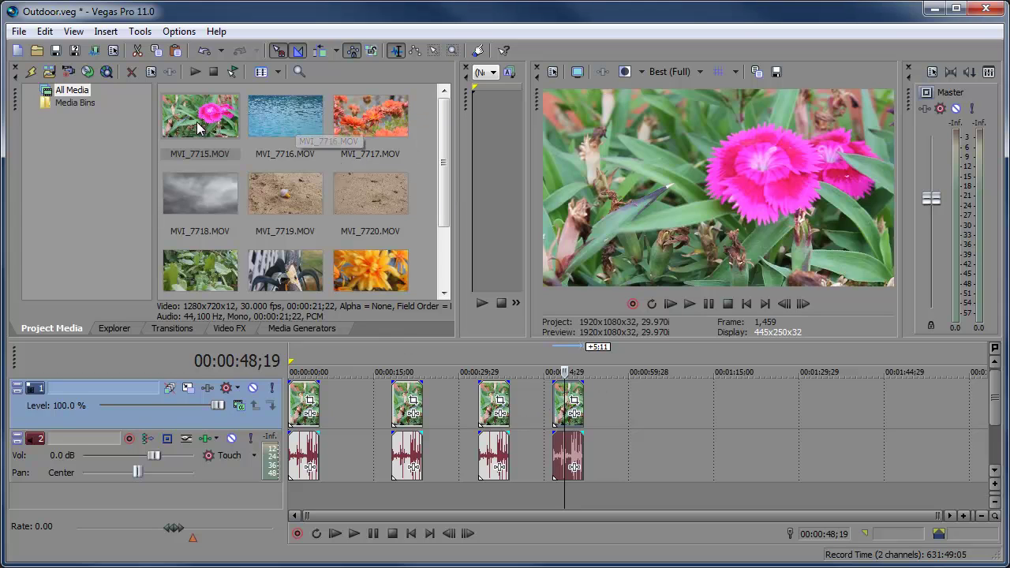
Preview MVI_7716.MOV from the project media with the Trimmer window enlarged, then stop playback and narrow the Trimmer again
{"action": "left_click", "coordinate": [236, 129]}
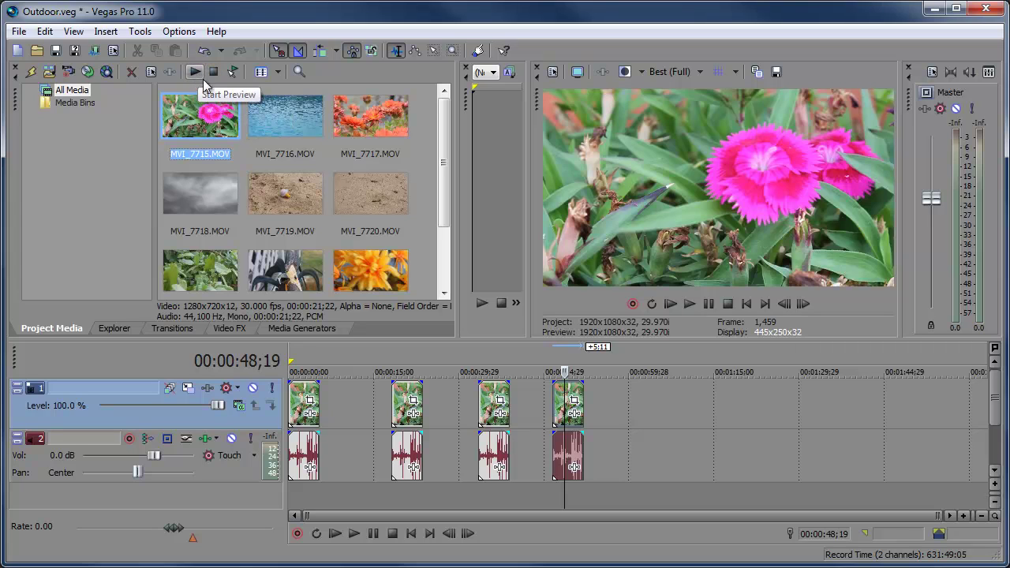
{"action": "left_click", "coordinate": [290, 123]}
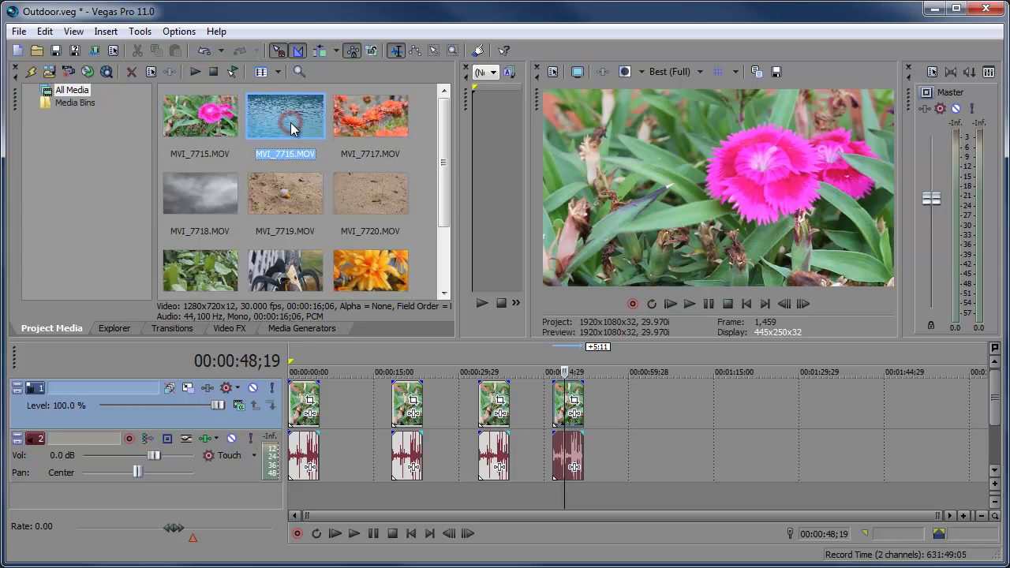
{"action": "left_click", "coordinate": [195, 72]}
{"action": "left_click_drag", "start_coordinate": [459, 173], "coordinate": [281, 190]}
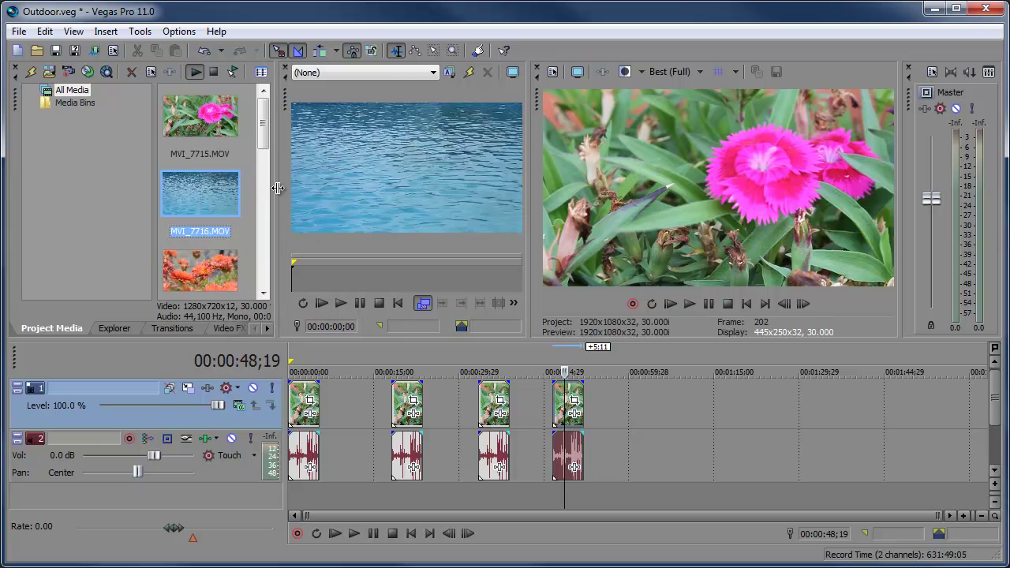
{"action": "left_click", "coordinate": [213, 72]}
{"action": "left_click_drag", "start_coordinate": [280, 147], "coordinate": [372, 157]}
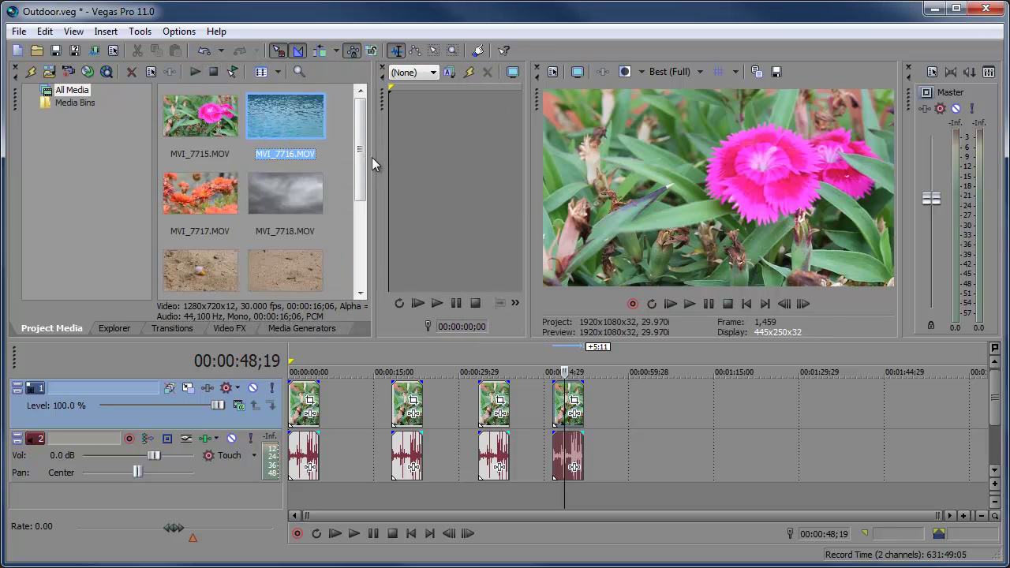
Enable Auto Preview and sample clips MVI_7715.MOV to MVI_7719.MOV, then stop playback and widen the project media area
{"action": "left_click", "coordinate": [231, 73]}
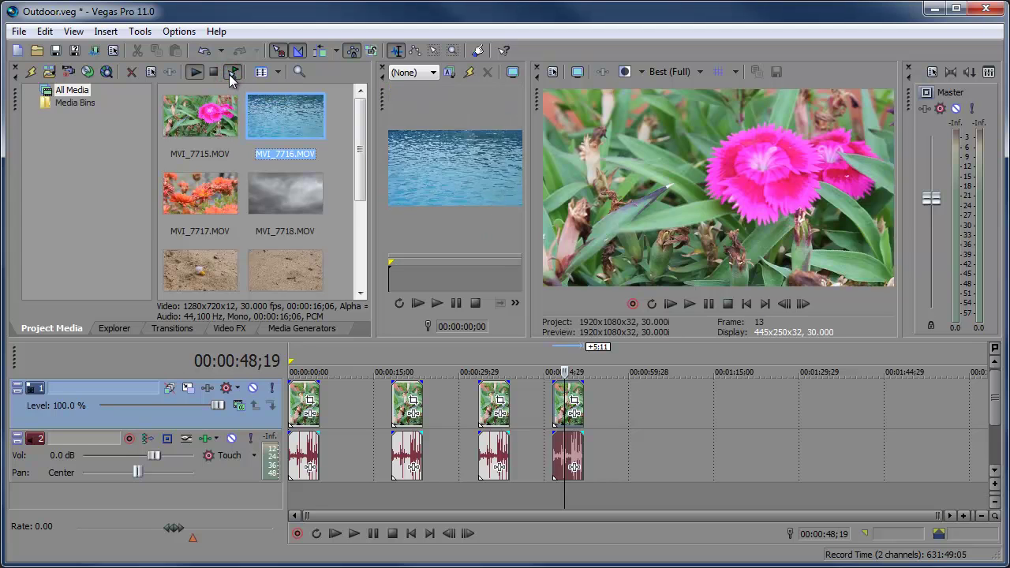
{"action": "left_click", "coordinate": [221, 203]}
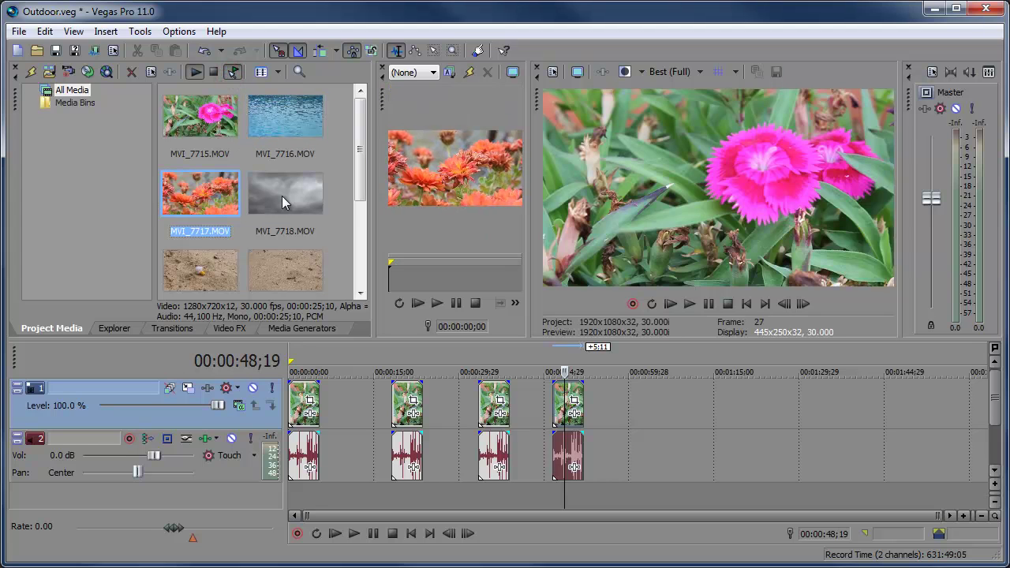
{"action": "left_click", "coordinate": [280, 196]}
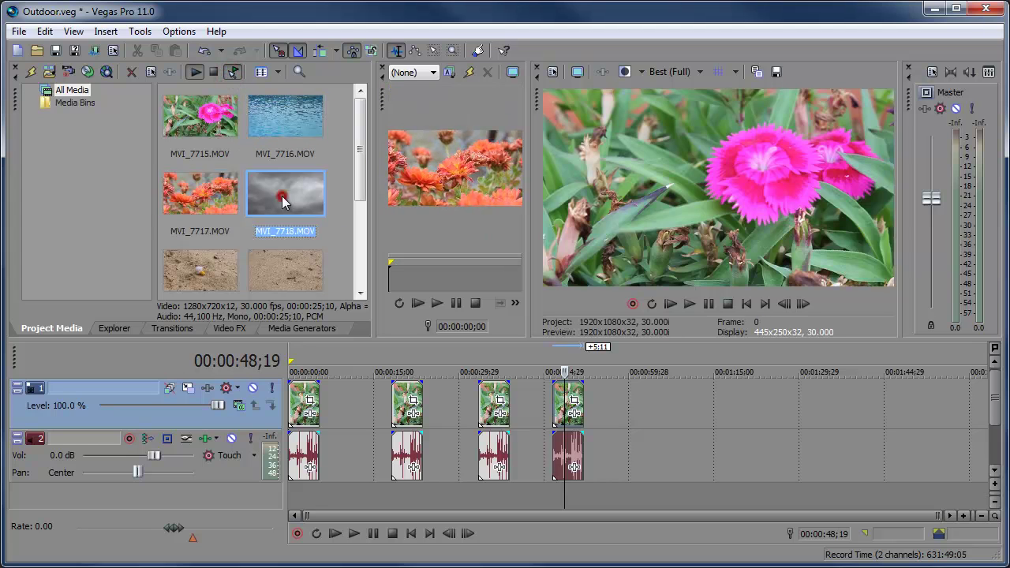
{"action": "left_click", "coordinate": [203, 134]}
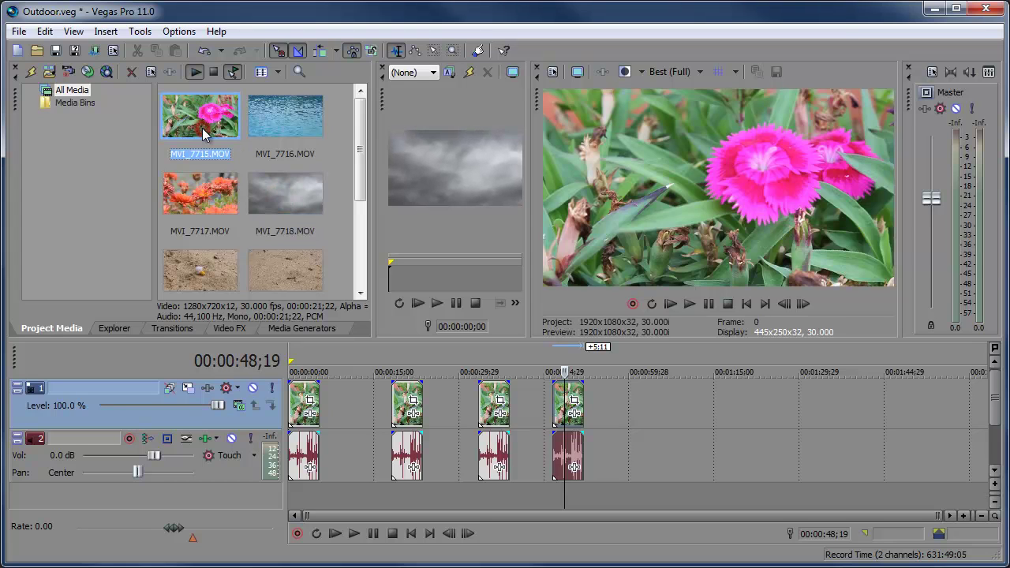
{"action": "left_click", "coordinate": [301, 117]}
{"action": "left_click", "coordinate": [200, 271]}
{"action": "left_click", "coordinate": [213, 71]}
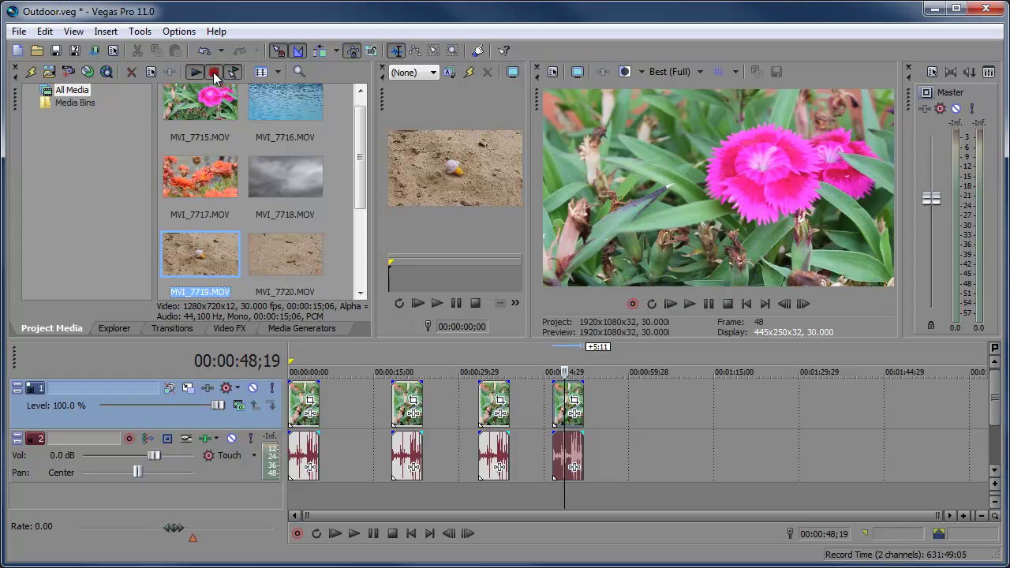
{"action": "left_click_drag", "start_coordinate": [372, 168], "coordinate": [444, 168]}
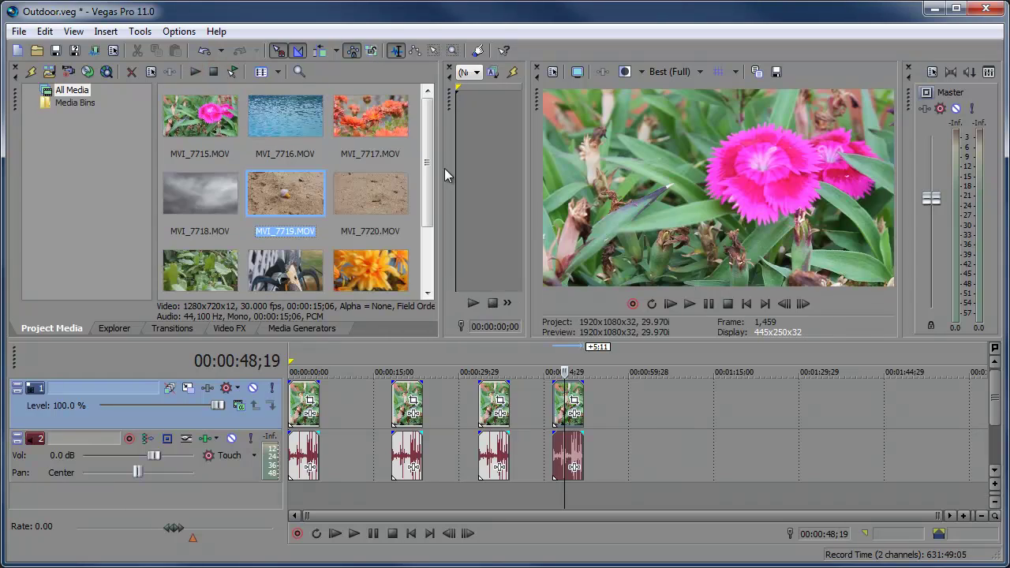
Compare the List and Details views of the project media, then restore the Thumbnail view
{"action": "left_click", "coordinate": [263, 72]}
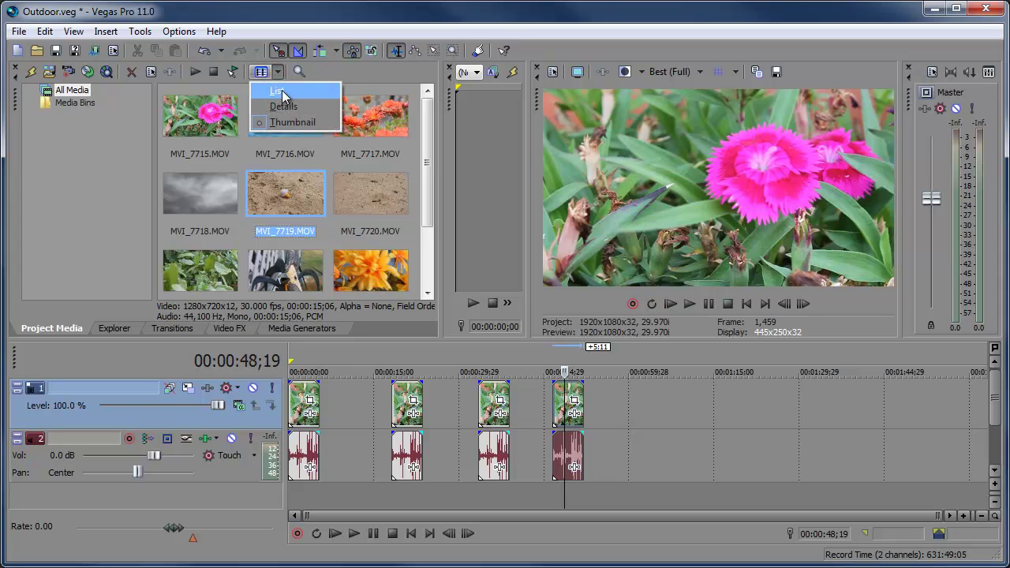
{"action": "left_click", "coordinate": [284, 93]}
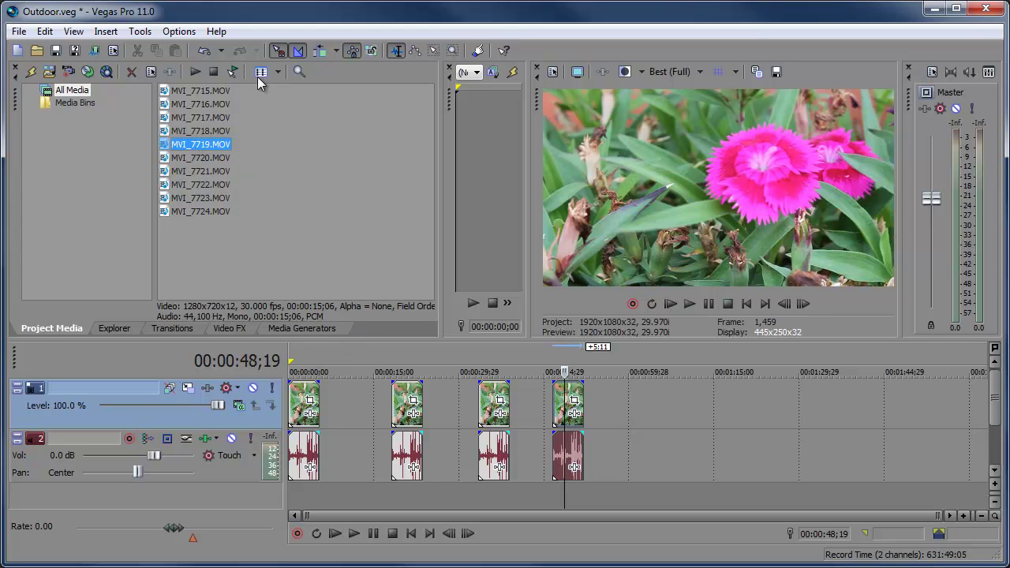
{"action": "left_click", "coordinate": [279, 72]}
{"action": "left_click", "coordinate": [284, 105]}
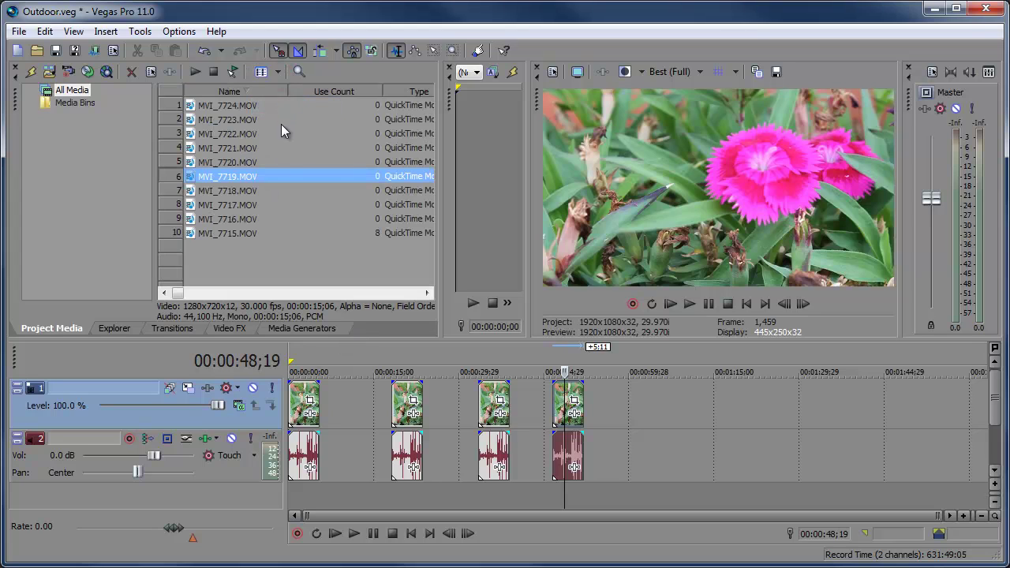
{"action": "left_click_drag", "start_coordinate": [175, 293], "coordinate": [147, 284]}
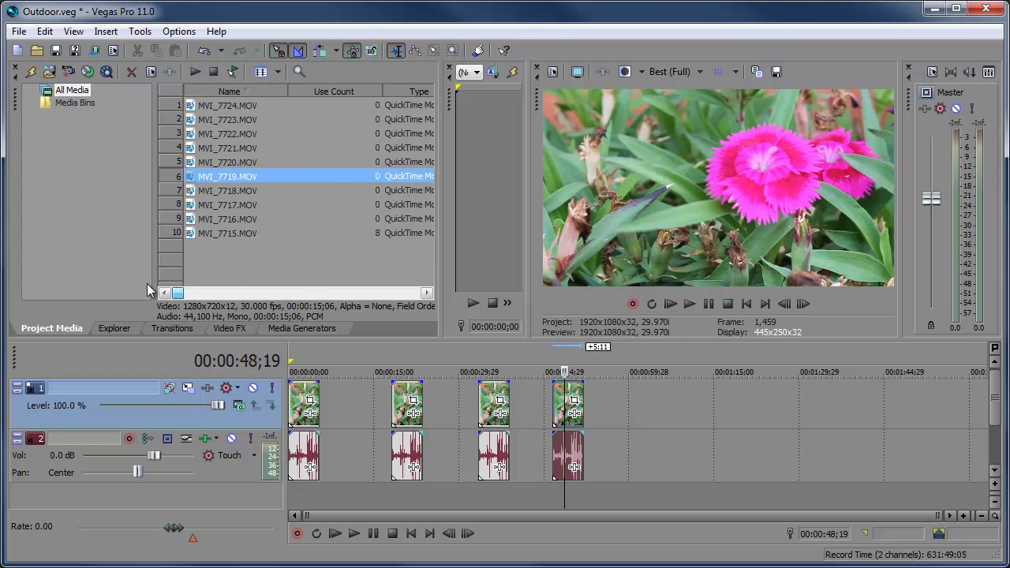
{"action": "left_click", "coordinate": [278, 72]}
{"action": "left_click", "coordinate": [270, 124]}
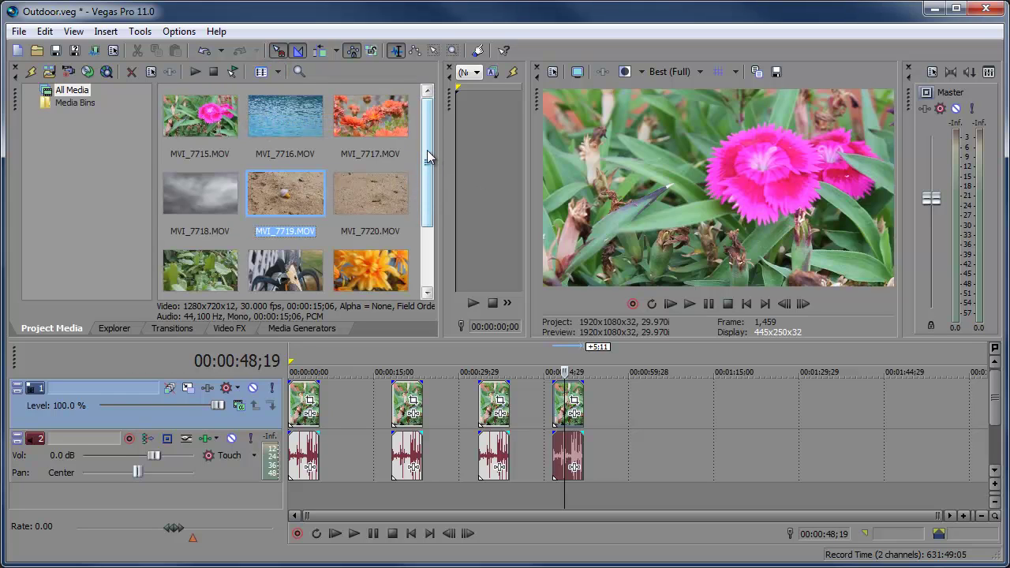
{"action": "left_click_drag", "start_coordinate": [427, 150], "coordinate": [415, 125]}
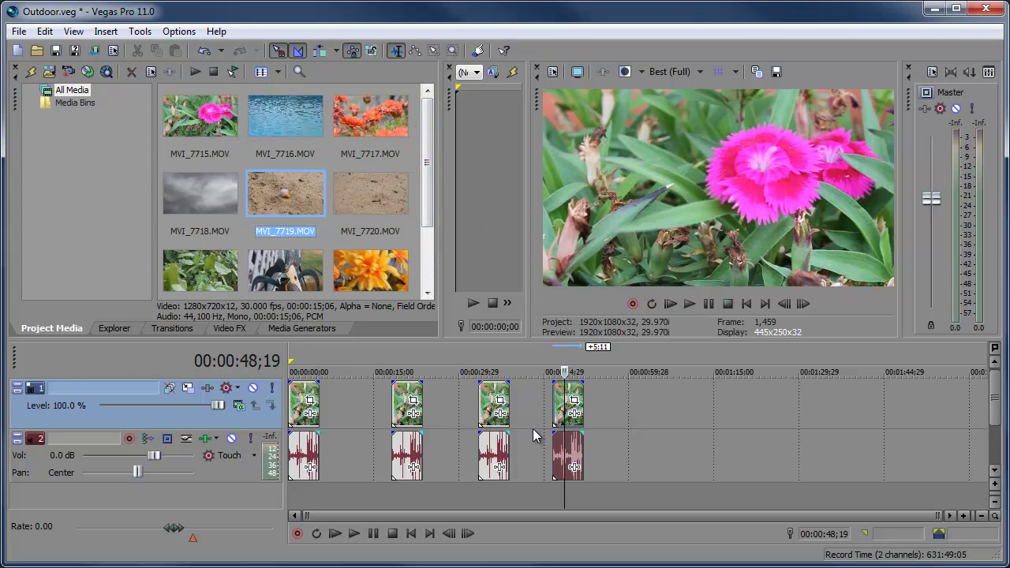
Examine the Search Media Bins options and close the dialog without searching
{"action": "left_click", "coordinate": [343, 73]}
{"action": "left_click", "coordinate": [300, 72]}
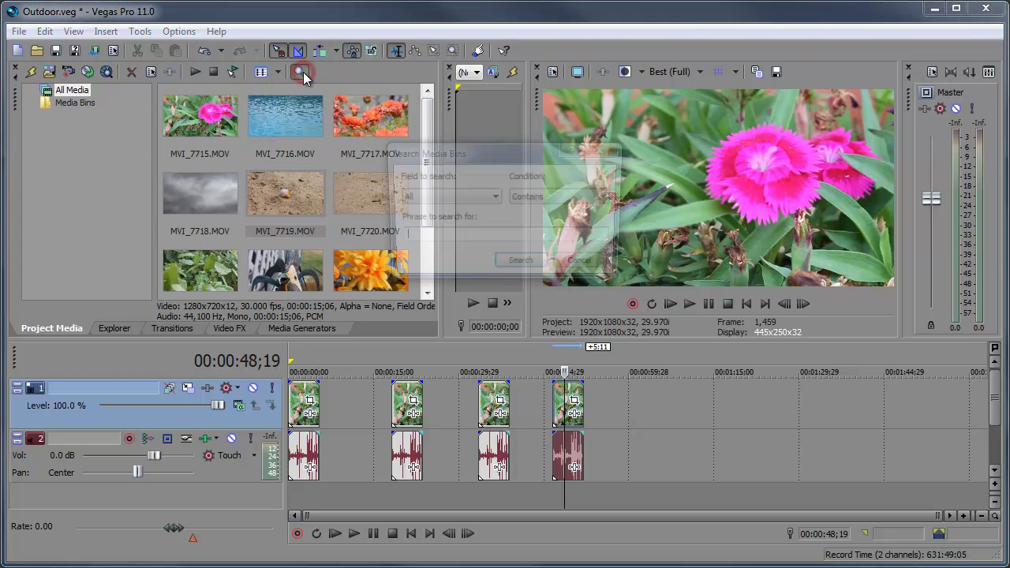
{"action": "left_click", "coordinate": [483, 152]}
{"action": "left_click_drag", "start_coordinate": [483, 152], "coordinate": [396, 171]}
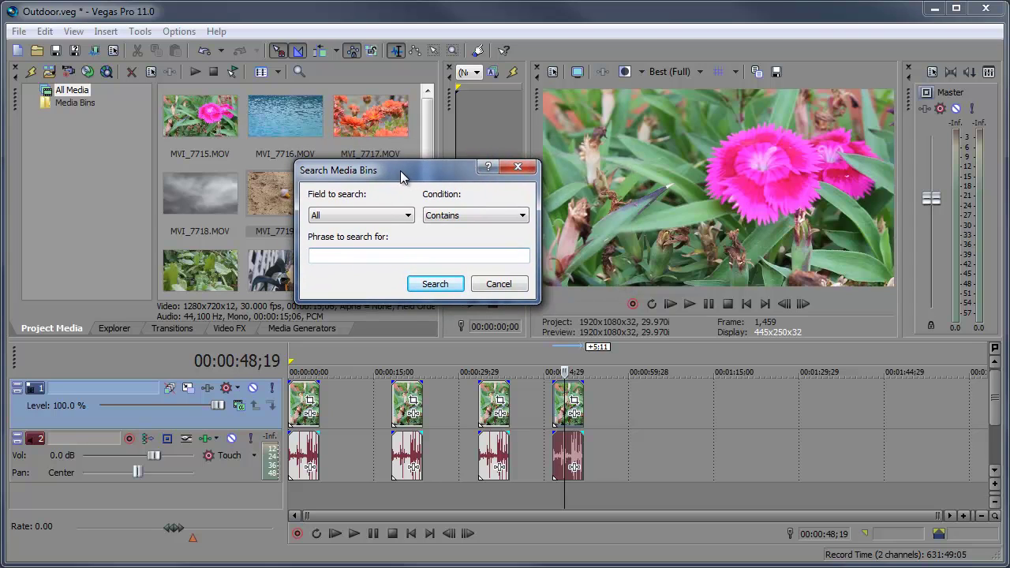
{"action": "left_click", "coordinate": [519, 168]}
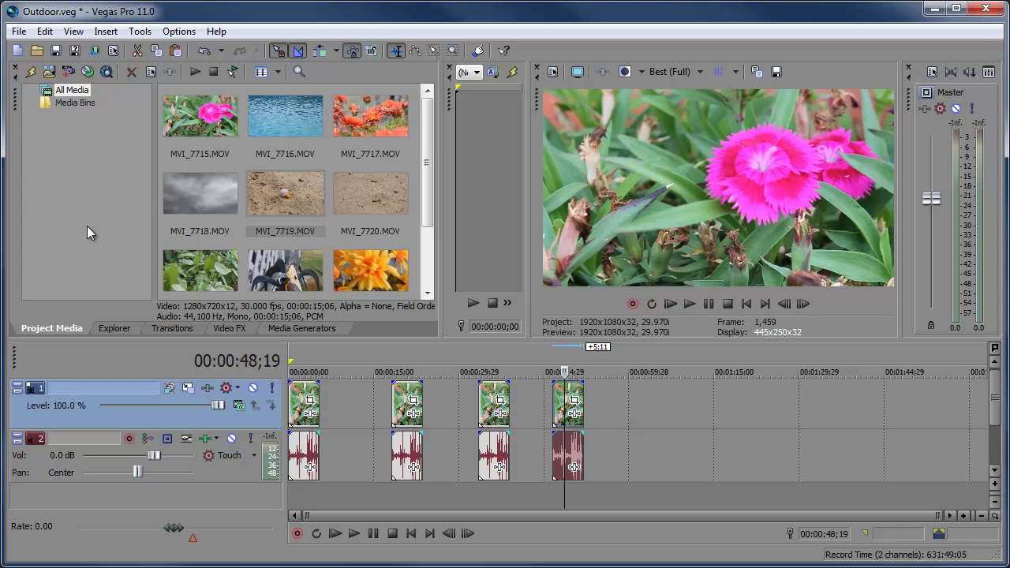
Create a new media bin named Flowers under Media Bins
{"action": "left_click", "coordinate": [74, 106]}
{"action": "left_click", "coordinate": [79, 102]}
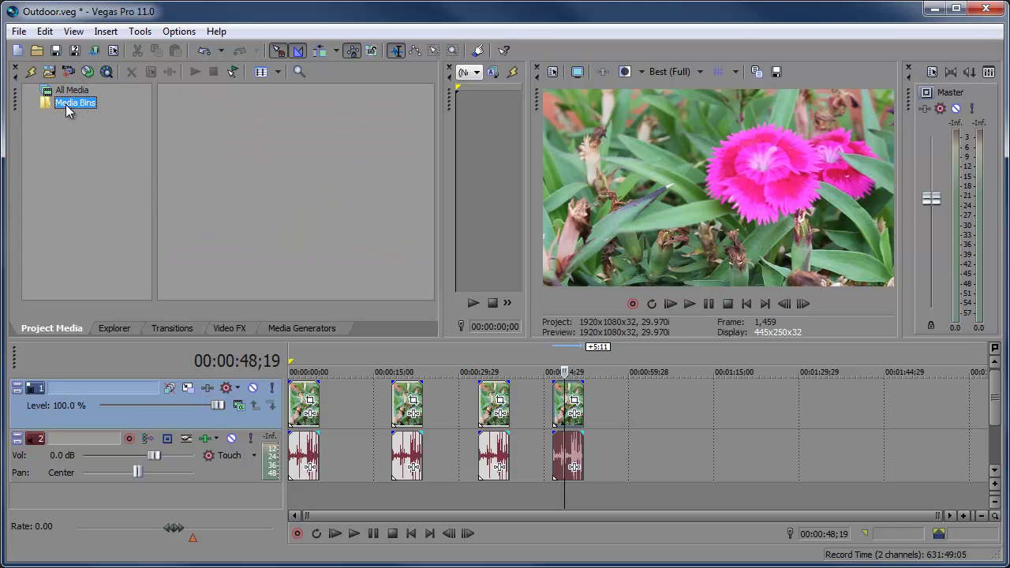
{"action": "right_click", "coordinate": [67, 111]}
{"action": "left_click", "coordinate": [95, 112]}
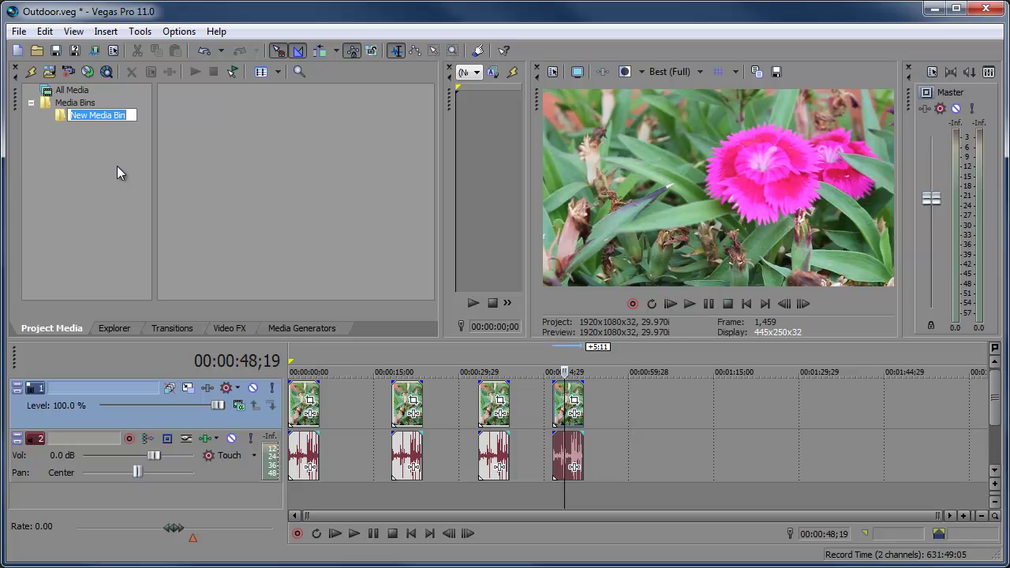
{"action": "type", "text": "Flowers"}
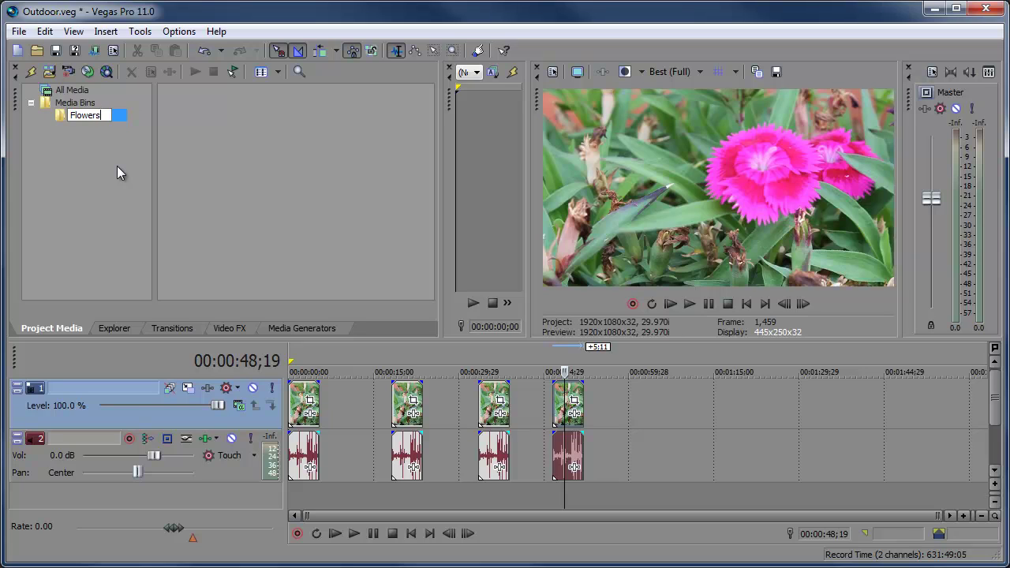
{"action": "key", "text": "Return"}
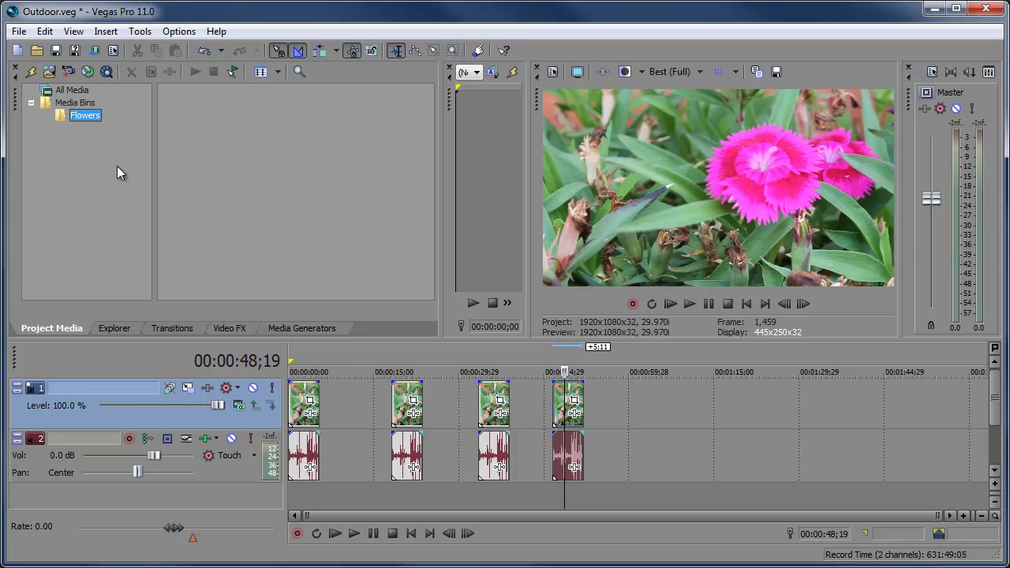
Add MVI_7715.MOV, MVI_7717.MOV, MVI_7721.MOV and MVI_7723.MOV from All Media to the Flowers bin and open the bin
{"action": "left_click", "coordinate": [73, 90]}
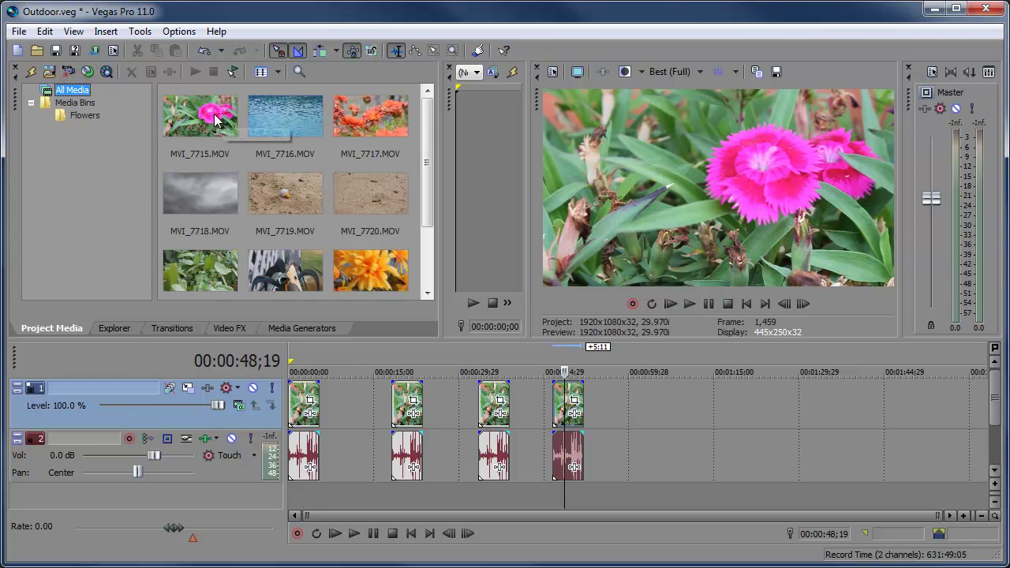
{"action": "left_click", "coordinate": [371, 270]}
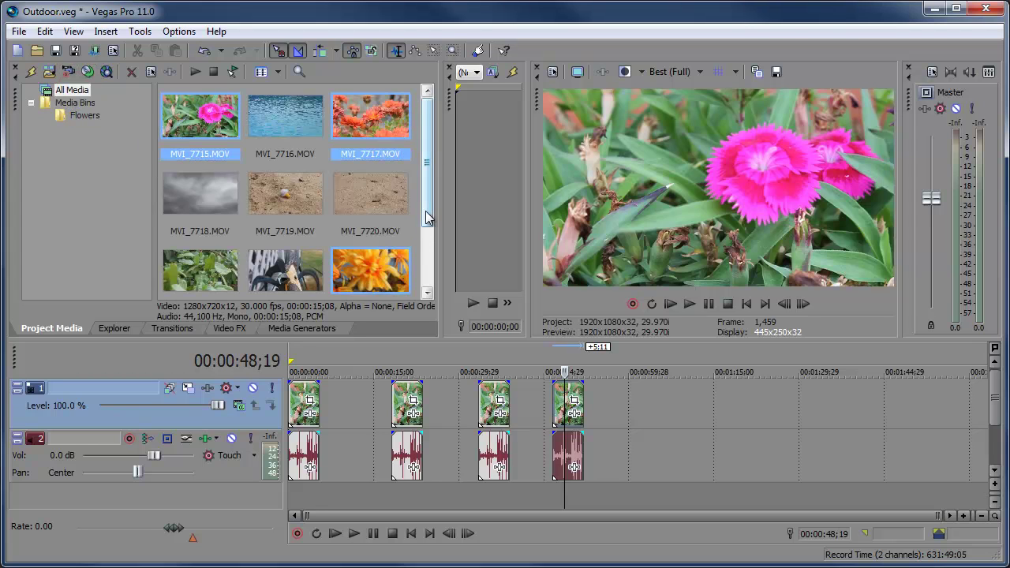
{"action": "left_click_drag", "start_coordinate": [426, 211], "coordinate": [426, 281]}
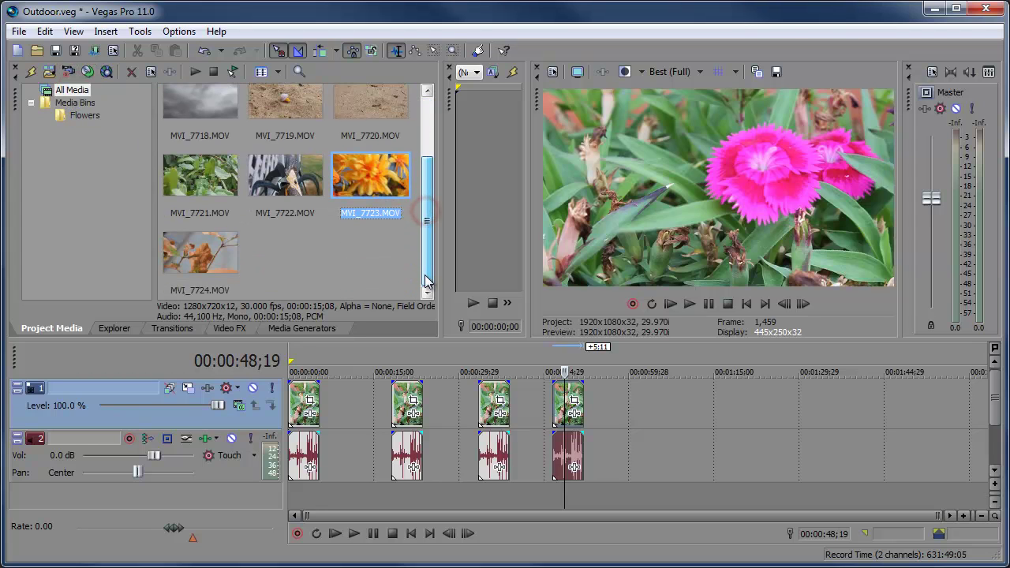
{"action": "left_click", "coordinate": [195, 178], "text": "ctrl"}
{"action": "scroll", "coordinate": [426, 233], "scroll_direction": "up", "scroll_amount": 5}
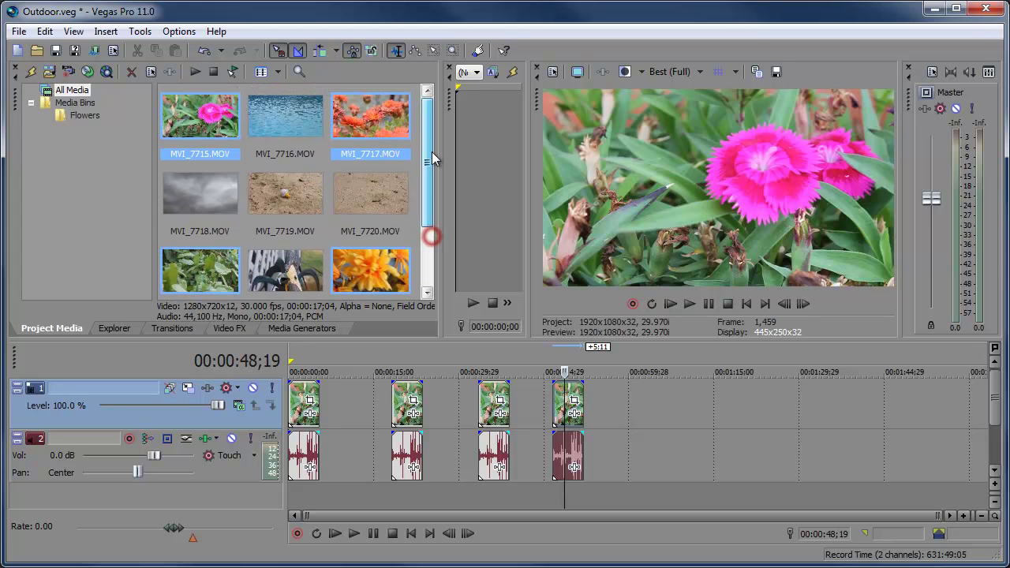
{"action": "left_click_drag", "start_coordinate": [193, 120], "coordinate": [84, 119]}
{"action": "left_click", "coordinate": [84, 116]}
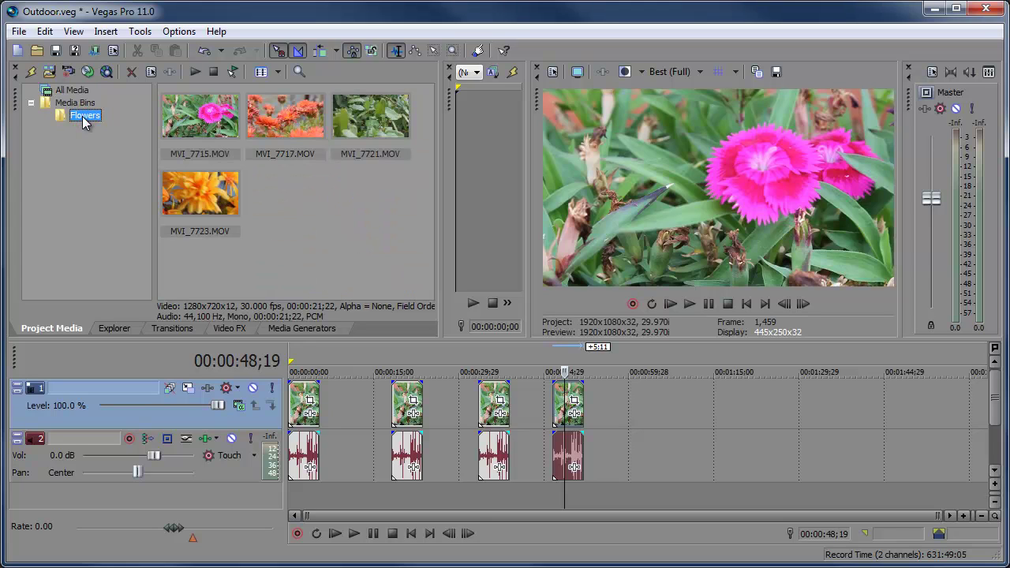
Compare the contents of All Media, the Media Bins root and the Flowers bin
{"action": "left_click", "coordinate": [354, 202]}
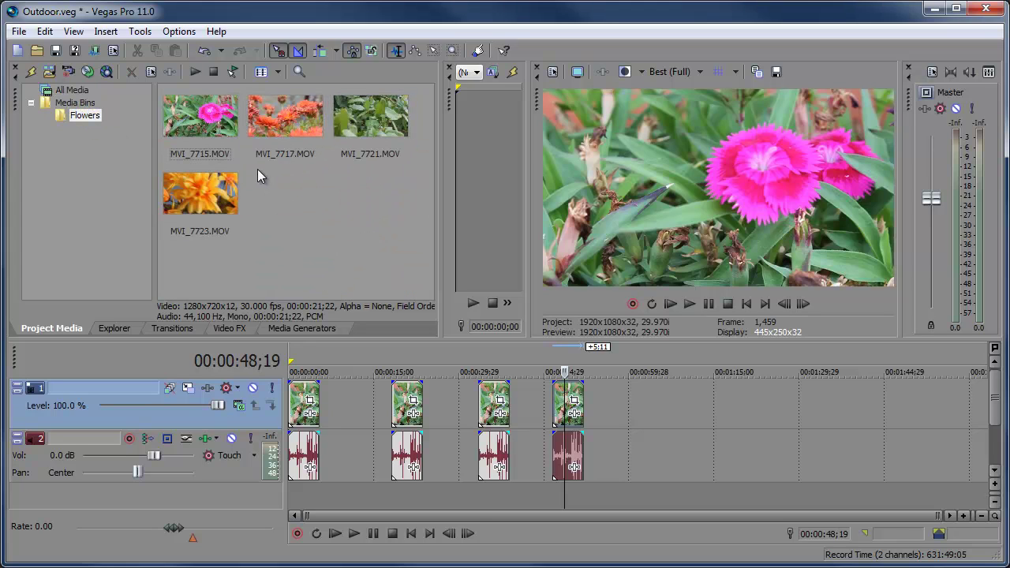
{"action": "right_click", "coordinate": [78, 115]}
{"action": "right_click", "coordinate": [71, 105]}
{"action": "left_click", "coordinate": [73, 90]}
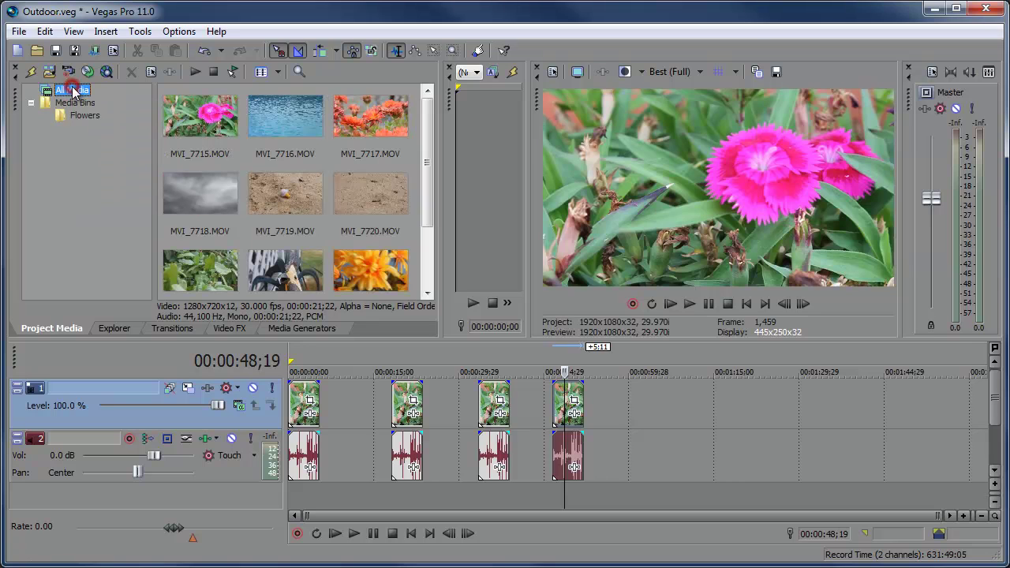
{"action": "left_click_drag", "start_coordinate": [376, 161], "coordinate": [72, 115]}
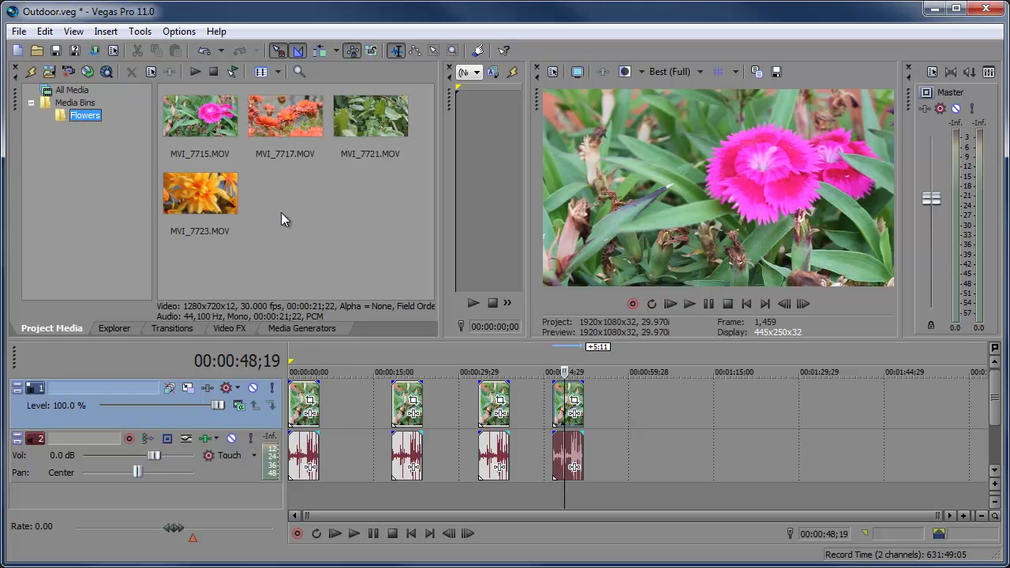
{"action": "left_click", "coordinate": [73, 90]}
{"action": "left_click", "coordinate": [84, 116]}
{"action": "left_click", "coordinate": [67, 105]}
{"action": "left_click", "coordinate": [84, 116]}
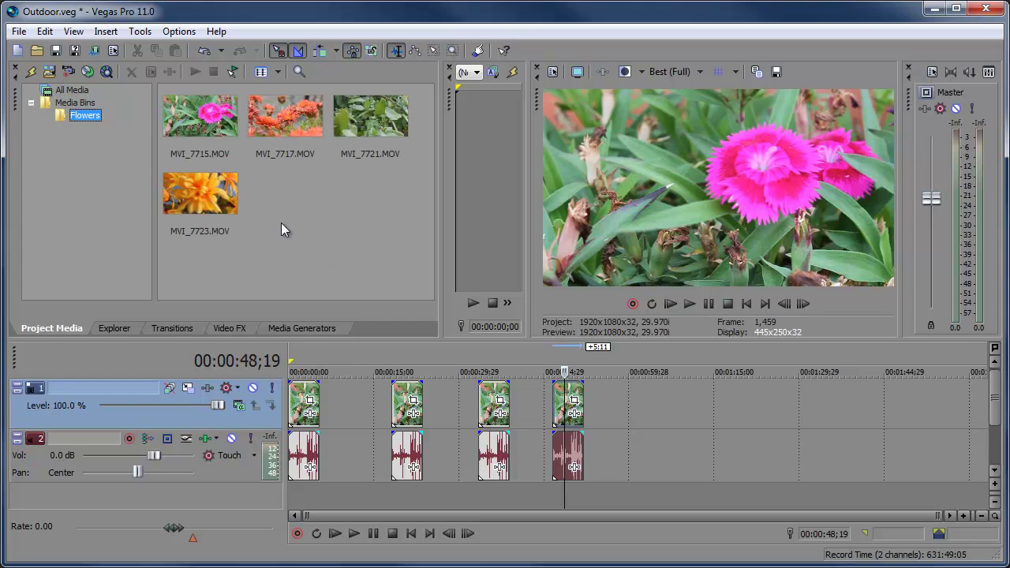
Delete the Flowers media bin and display All Media again
{"action": "right_click", "coordinate": [81, 123]}
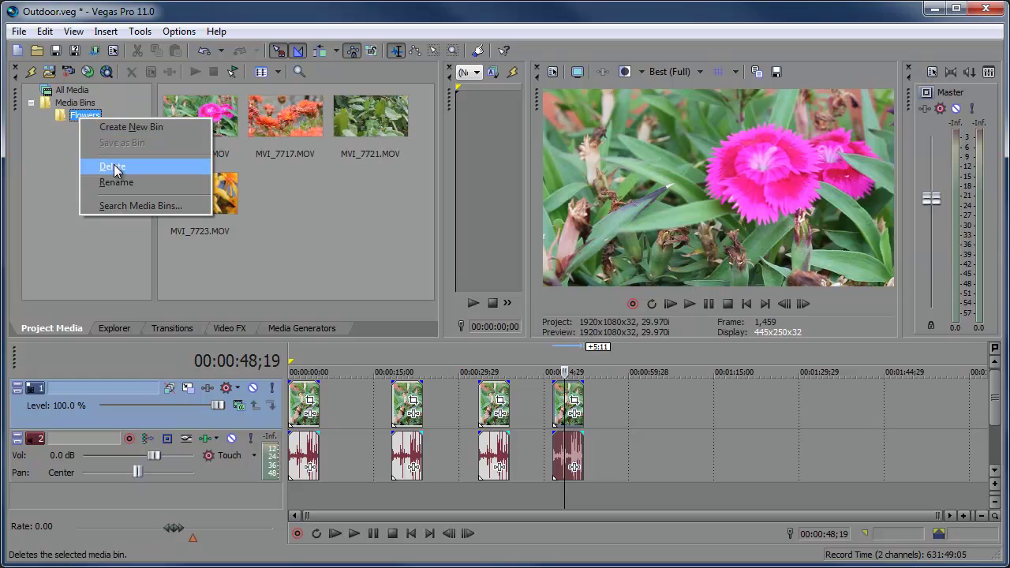
{"action": "left_click", "coordinate": [115, 167]}
{"action": "left_click", "coordinate": [77, 92]}
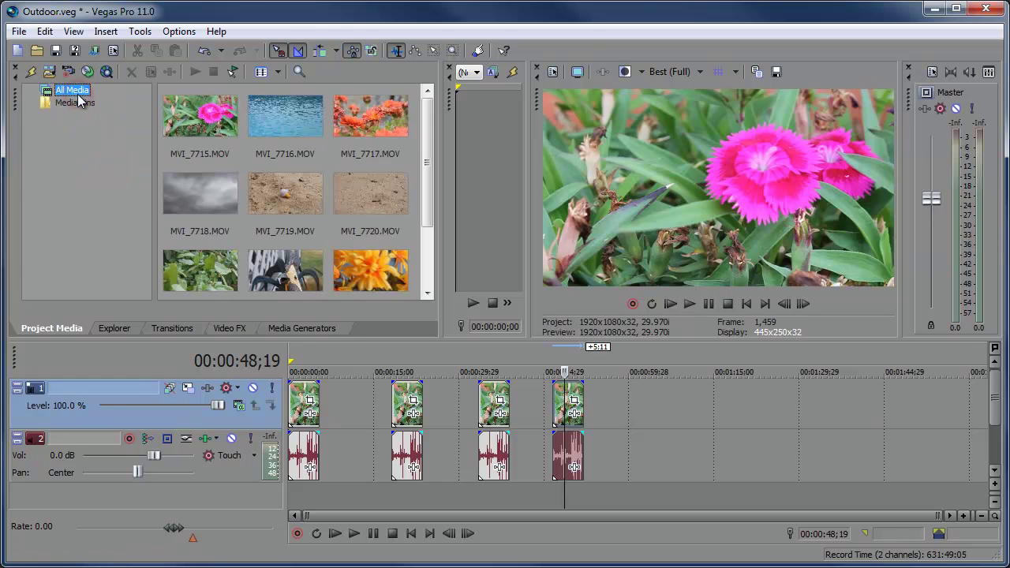
Browse the project media clips and examine the commands available for MVI_7715.MOV
{"action": "scroll", "coordinate": [431, 152], "scroll_direction": "down", "scroll_amount": 2}
{"action": "scroll", "coordinate": [417, 165], "scroll_direction": "up", "scroll_amount": 2}
{"action": "left_click", "coordinate": [203, 113]}
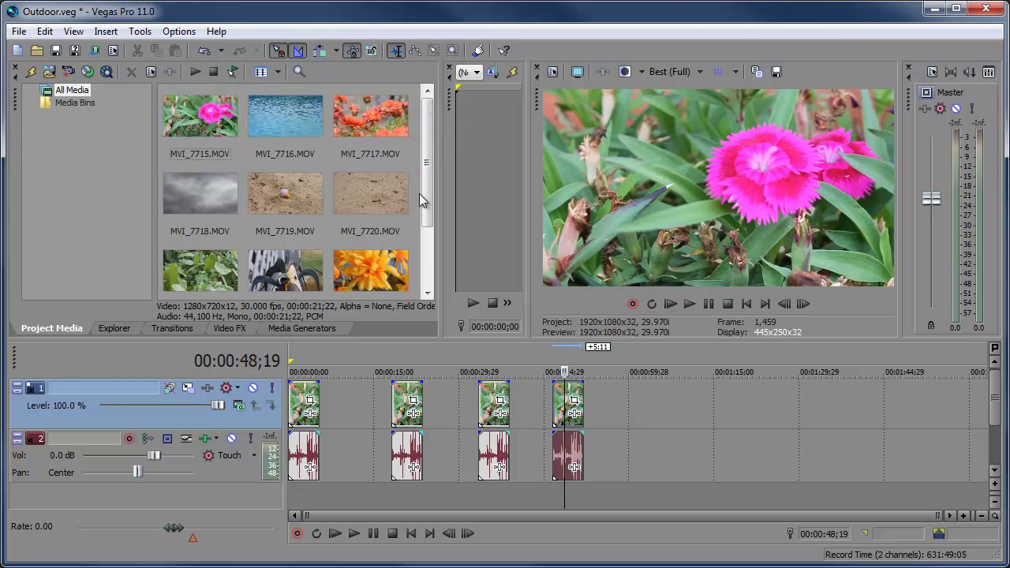
{"action": "scroll", "coordinate": [430, 183], "scroll_direction": "down", "scroll_amount": 2}
{"action": "scroll", "coordinate": [316, 158], "scroll_direction": "up", "scroll_amount": 2}
{"action": "right_click", "coordinate": [197, 118]}
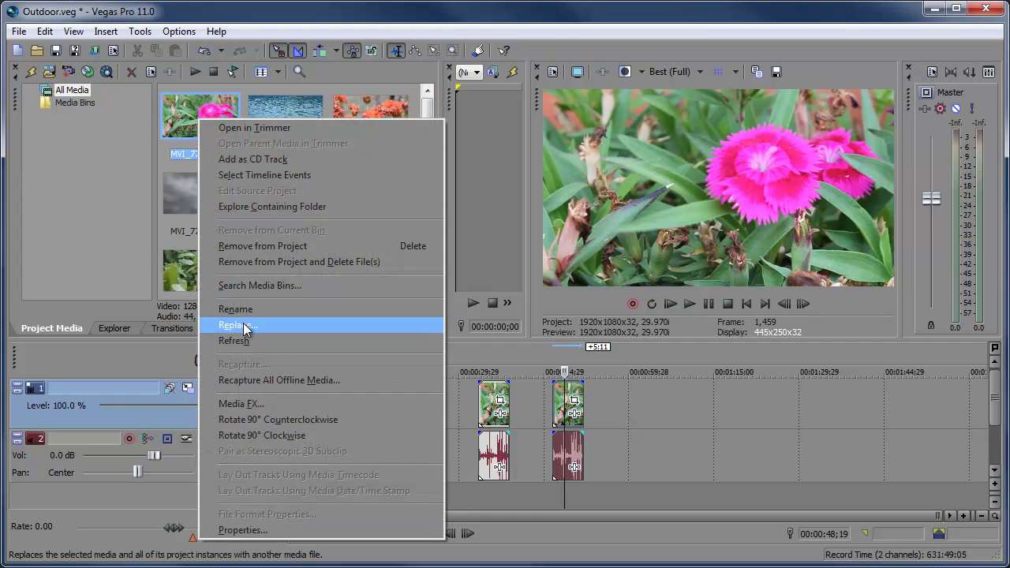
{"action": "left_click", "coordinate": [251, 382]}
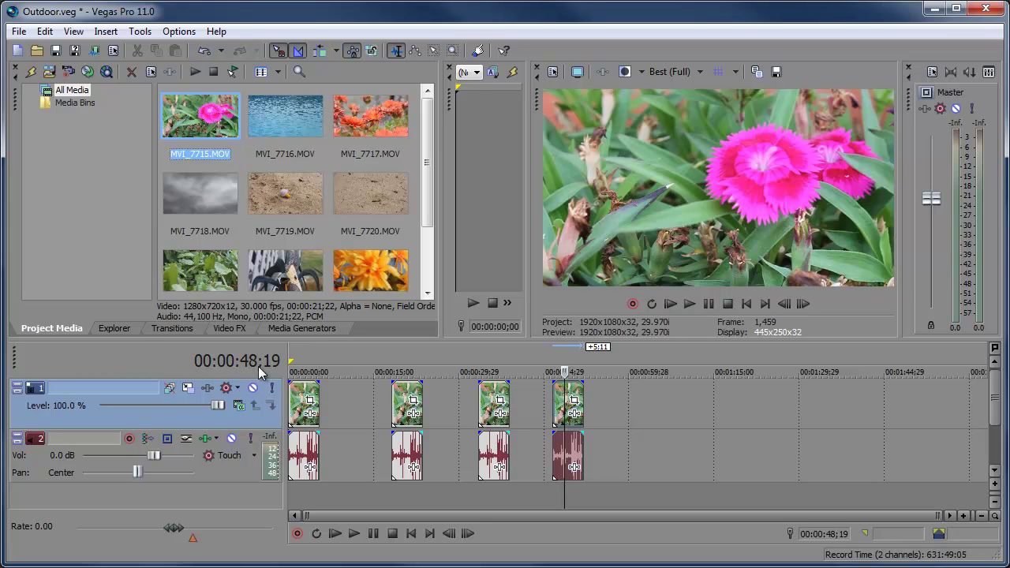
Examine the replacement files offered for MVI_7715.MOV in the Outdoor folder and cancel without replacing the clip
{"action": "right_click", "coordinate": [194, 111]}
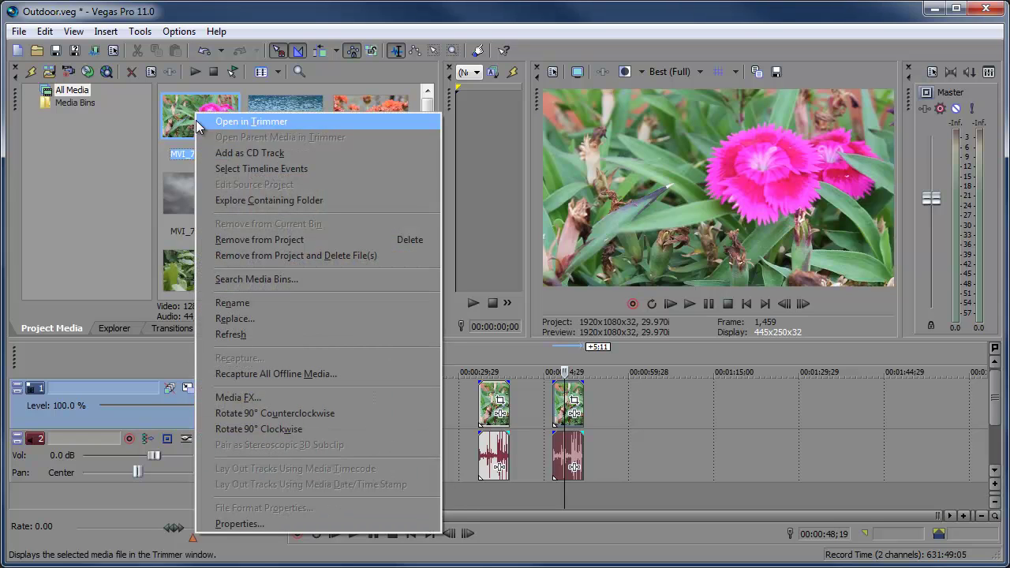
{"action": "left_click", "coordinate": [235, 318]}
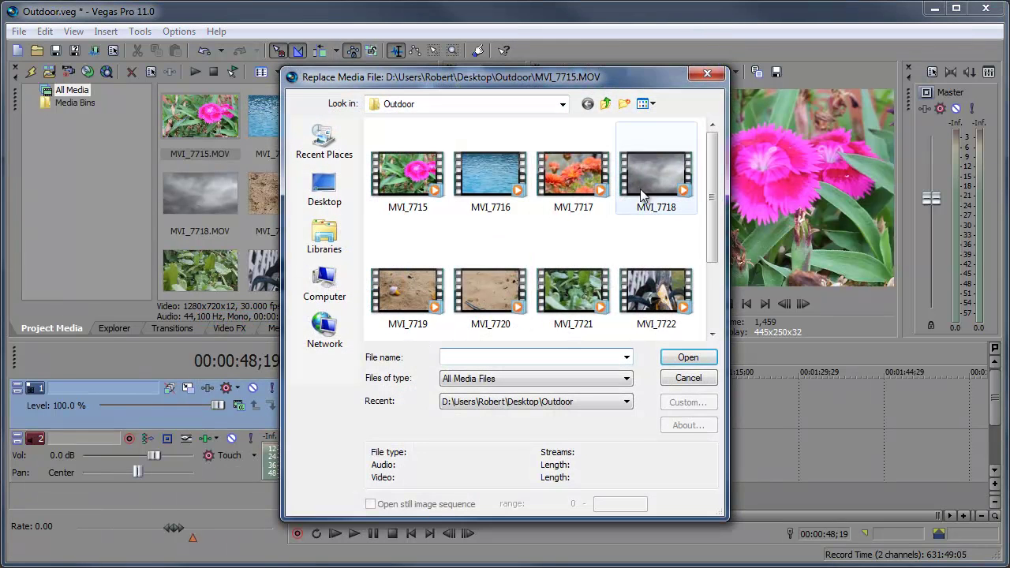
{"action": "left_click_drag", "start_coordinate": [711, 183], "coordinate": [708, 286]}
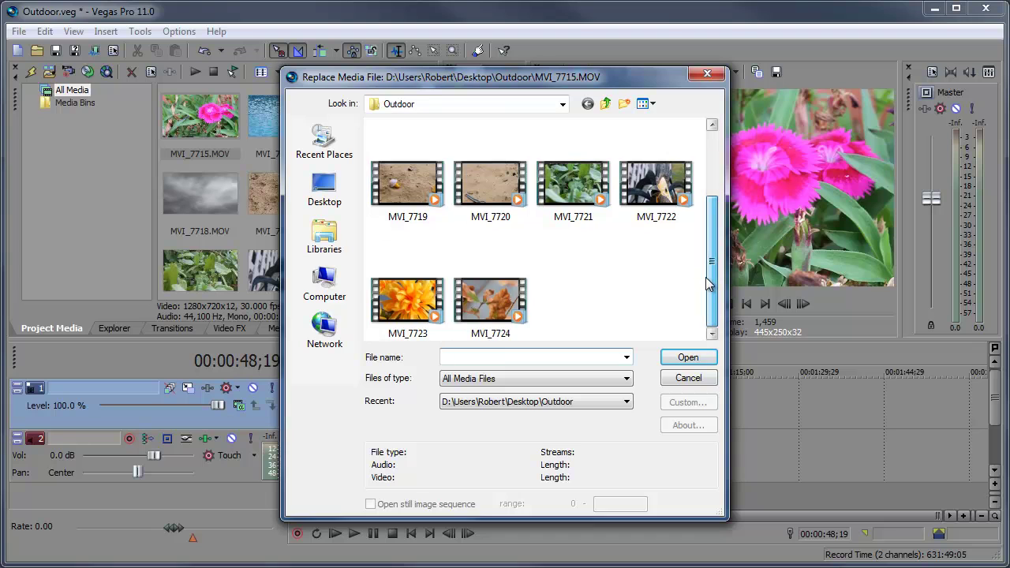
{"action": "left_click", "coordinate": [691, 378]}
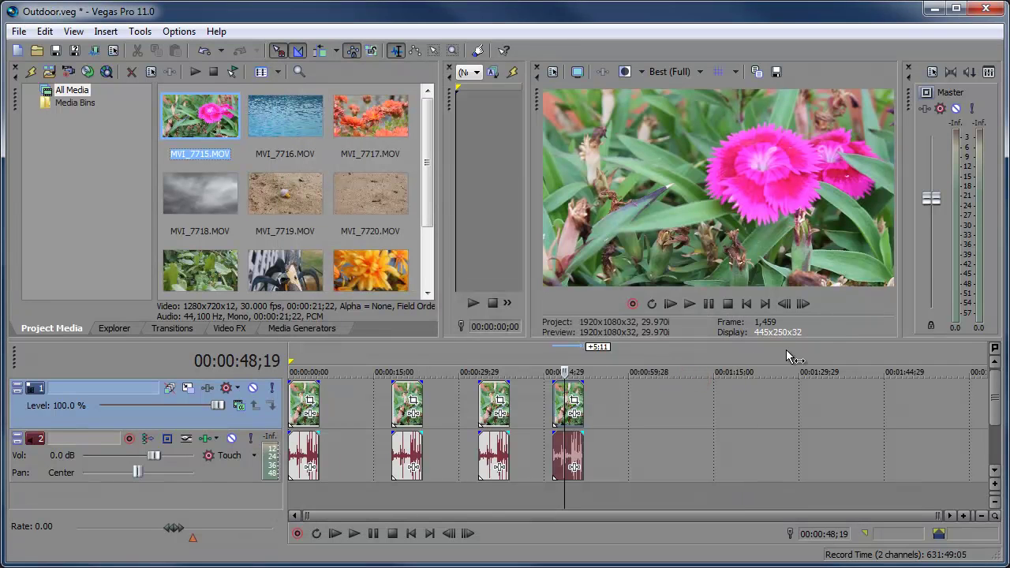
Place MVI_7719.MOV after the last timeline event and put trimmed copies of MVI_7720.MOV in the three gaps between the flower events
{"action": "left_click_drag", "start_coordinate": [258, 222], "coordinate": [631, 417]}
{"action": "left_click_drag", "start_coordinate": [374, 197], "coordinate": [347, 406]}
{"action": "key", "text": "ctrl+c"}
{"action": "left_click", "coordinate": [423, 369]}
{"action": "key", "text": "ctrl+v"}
{"action": "left_click", "coordinate": [510, 367]}
{"action": "key", "text": "ctrl+v"}
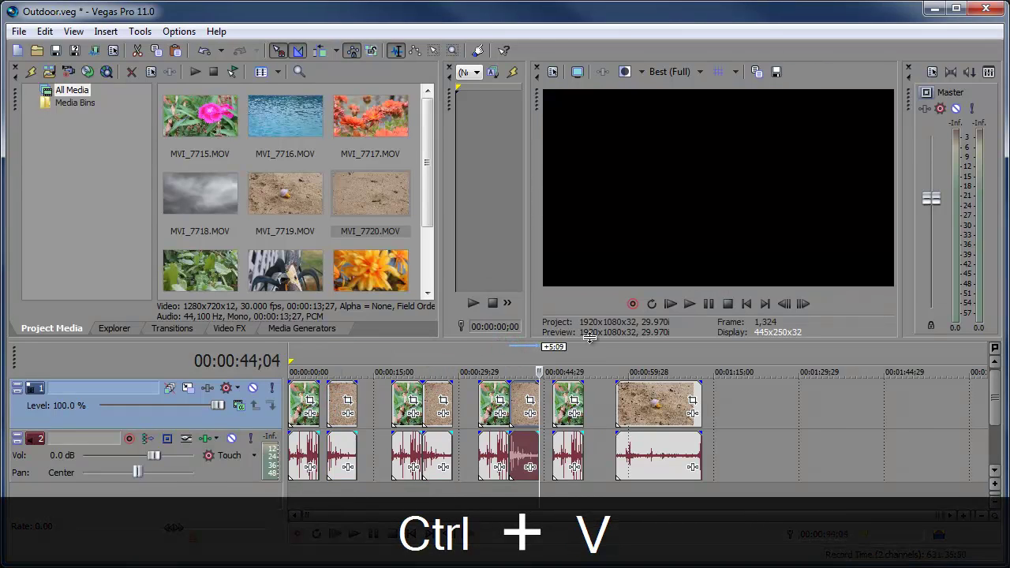
Turn on Auto Ripple and close the remaining gaps so the timeline events sit back to back
{"action": "left_click", "coordinate": [319, 51]}
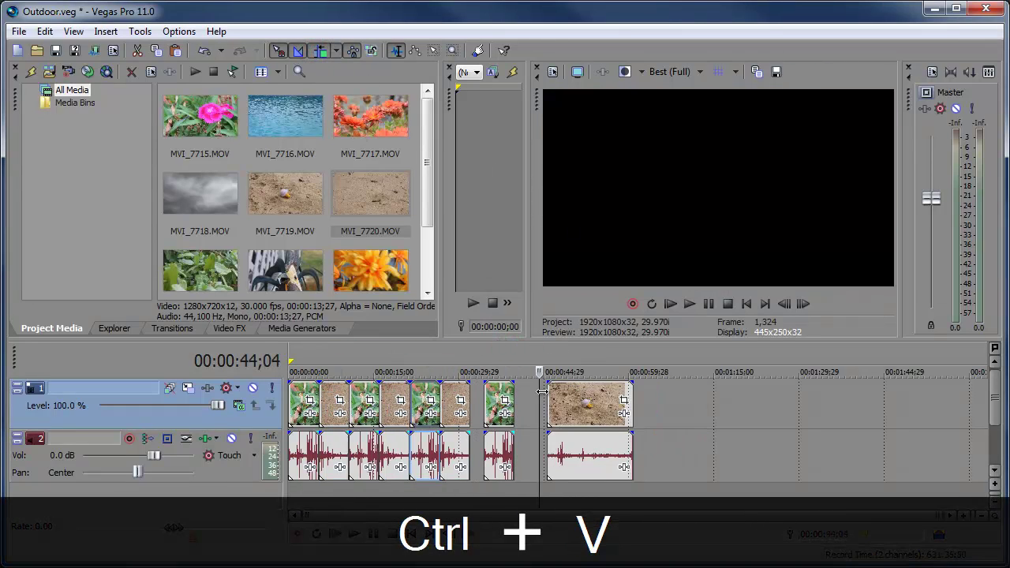
{"action": "left_click_drag", "start_coordinate": [545, 394], "coordinate": [481, 401]}
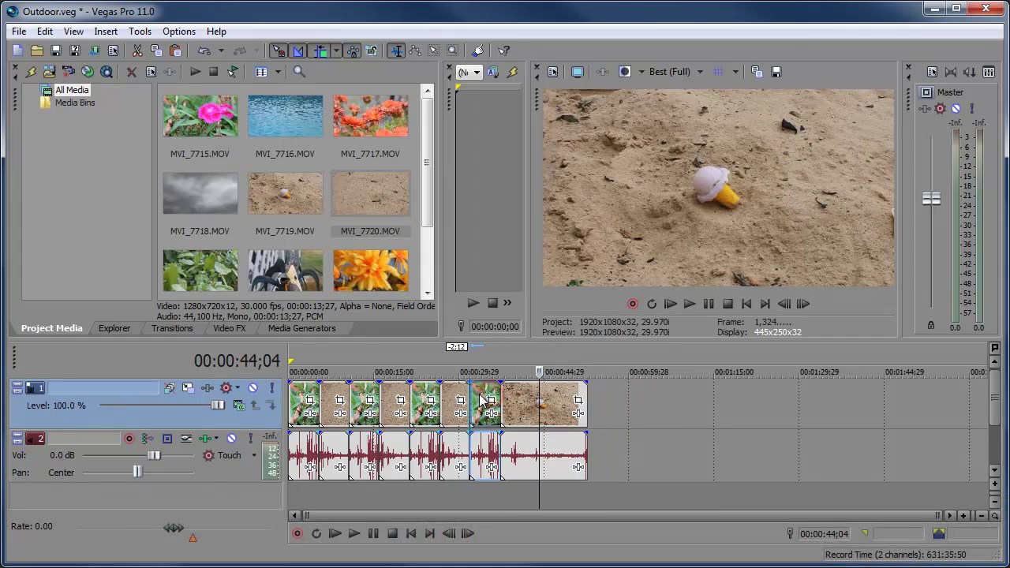
Place MVI_7723.MOV over the MVI_7719.MOV event on the timeline and trim it to a short insert
{"action": "left_click", "coordinate": [363, 276]}
{"action": "left_click_drag", "start_coordinate": [363, 277], "coordinate": [527, 409]}
{"action": "left_click_drag", "start_coordinate": [610, 403], "coordinate": [604, 398]}
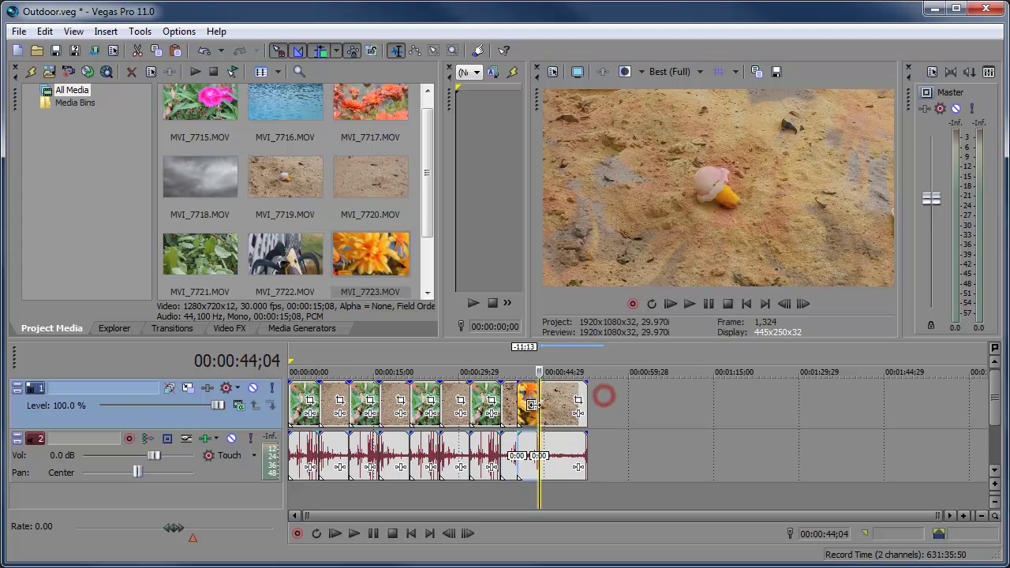
Locate the MVI_7720.MOV events along the timeline and select all timeline events that use this clip
{"action": "left_click_drag", "start_coordinate": [534, 355], "coordinate": [395, 359]}
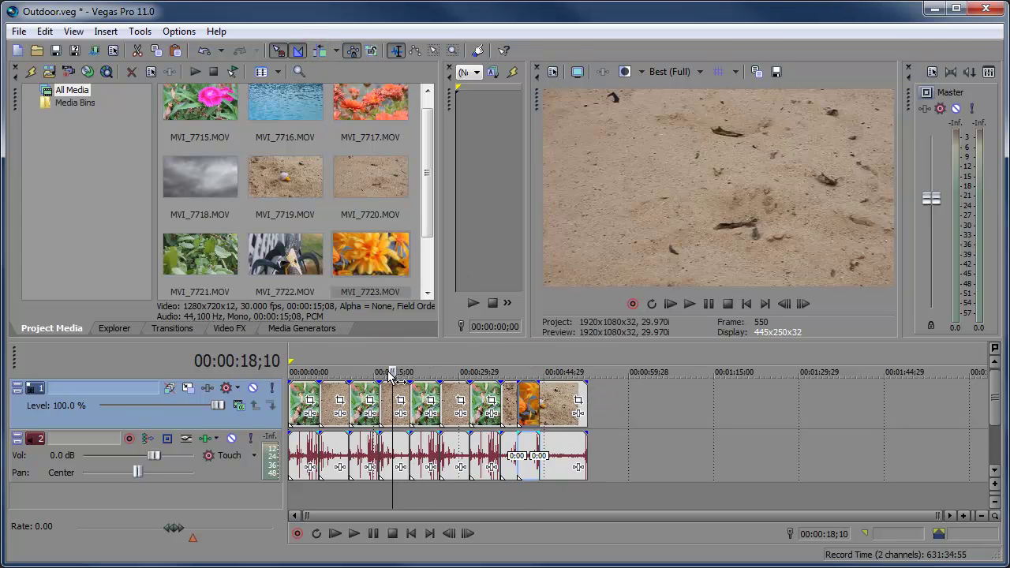
{"action": "left_click", "coordinate": [336, 356]}
{"action": "left_click", "coordinate": [461, 365]}
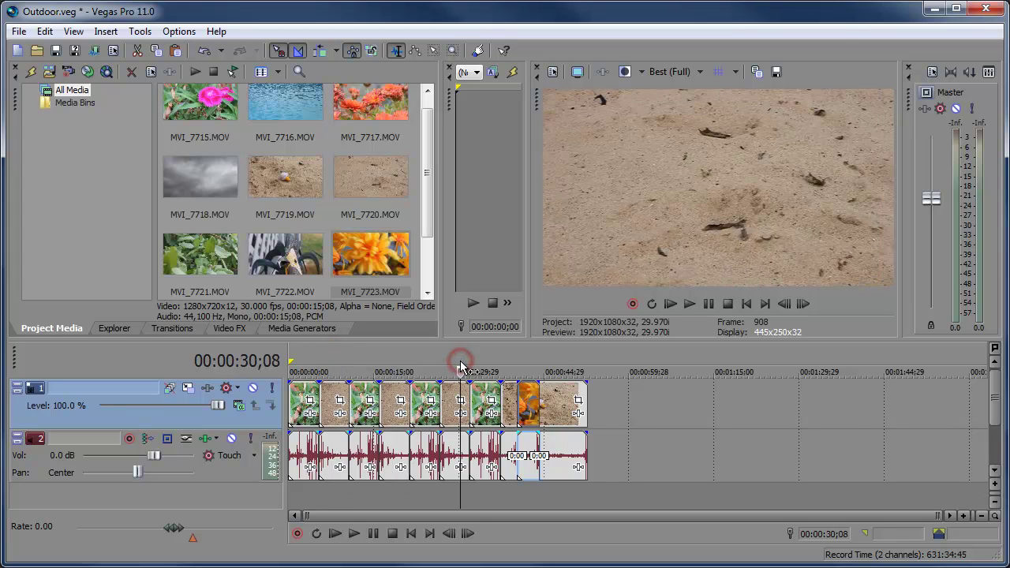
{"action": "left_click", "coordinate": [327, 352]}
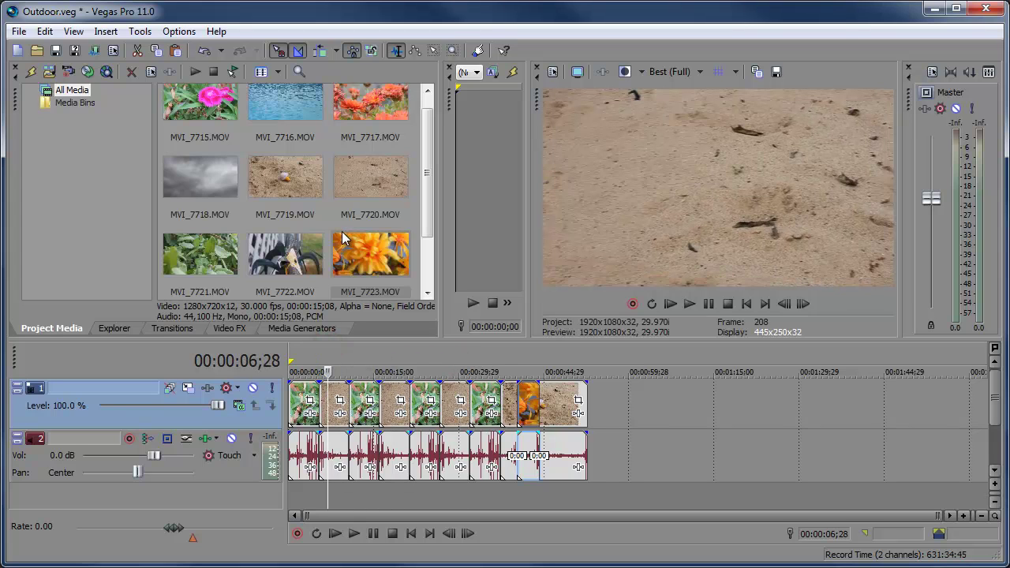
{"action": "right_click", "coordinate": [356, 174]}
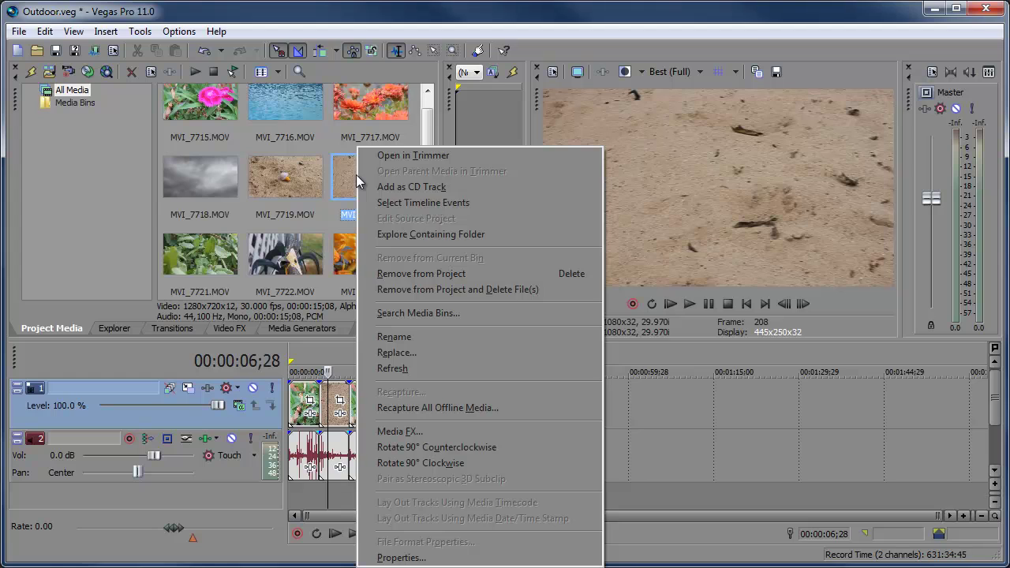
{"action": "left_click", "coordinate": [426, 206]}
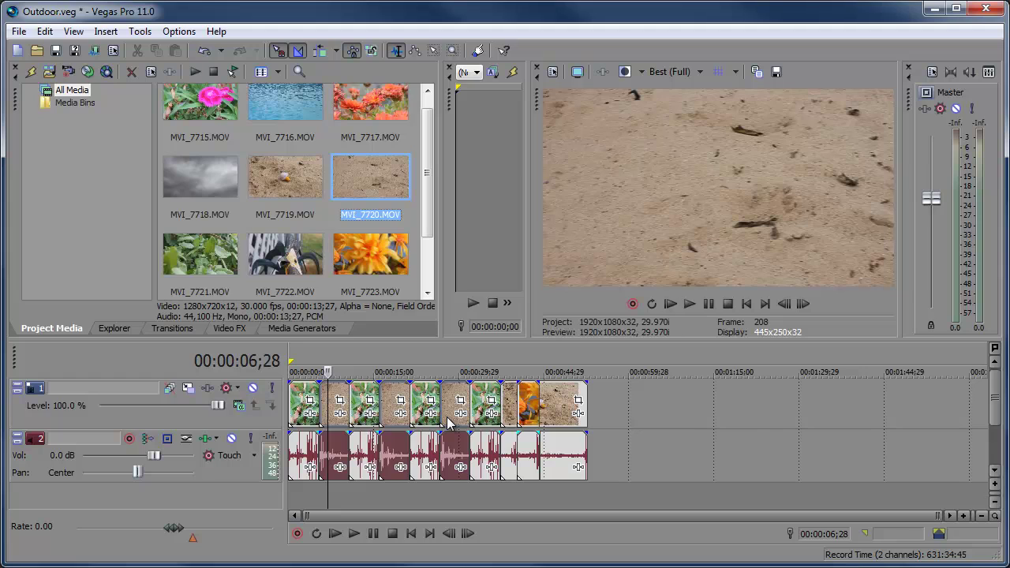
Widen the Trimmer window and load MVI_7715.MOV from the project media into it
{"action": "scroll", "coordinate": [424, 165], "scroll_direction": "up", "scroll_amount": 1}
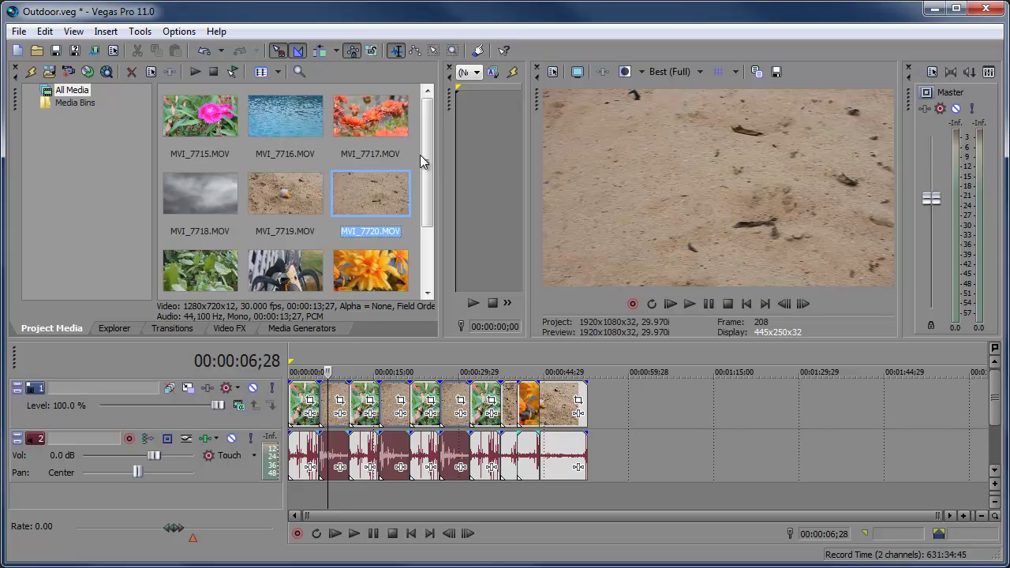
{"action": "key", "text": "Home"}
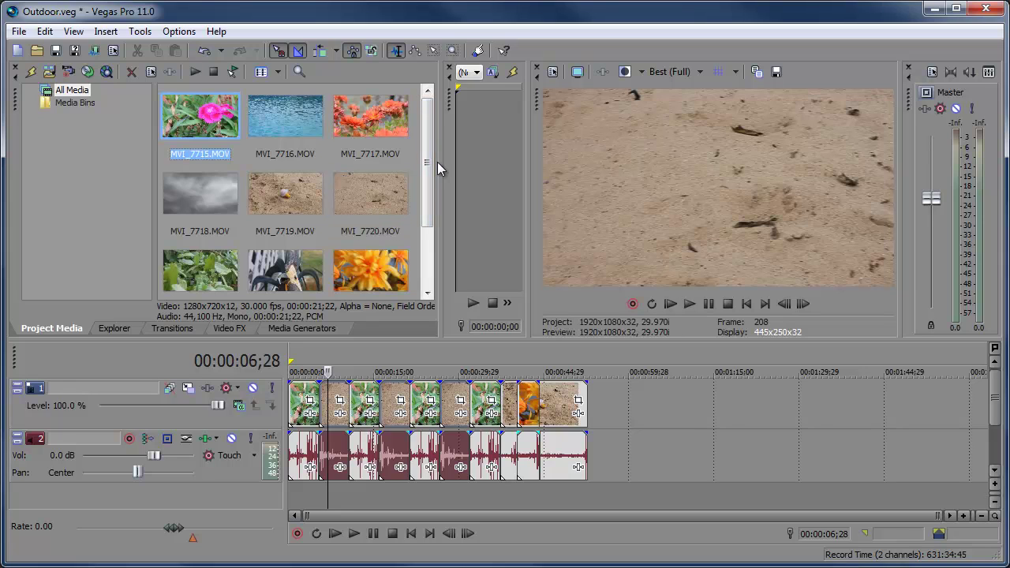
{"action": "left_click_drag", "start_coordinate": [438, 162], "coordinate": [237, 207]}
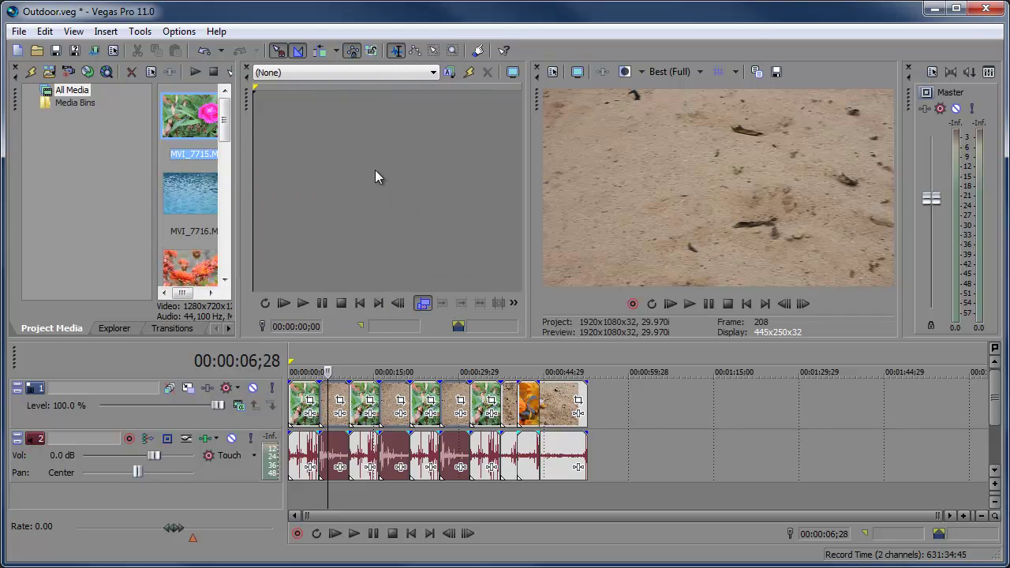
{"action": "left_click_drag", "start_coordinate": [197, 125], "coordinate": [396, 161]}
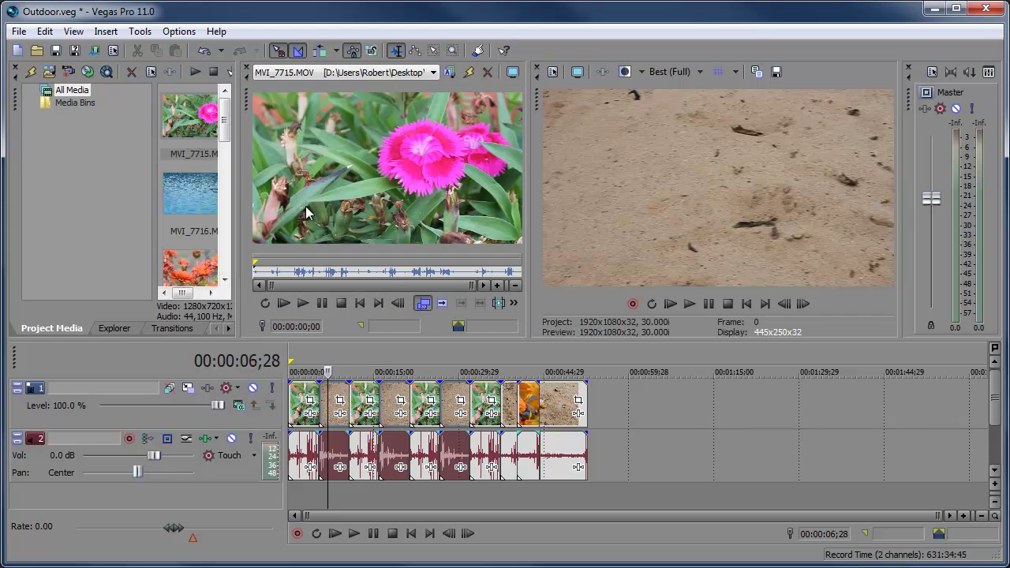